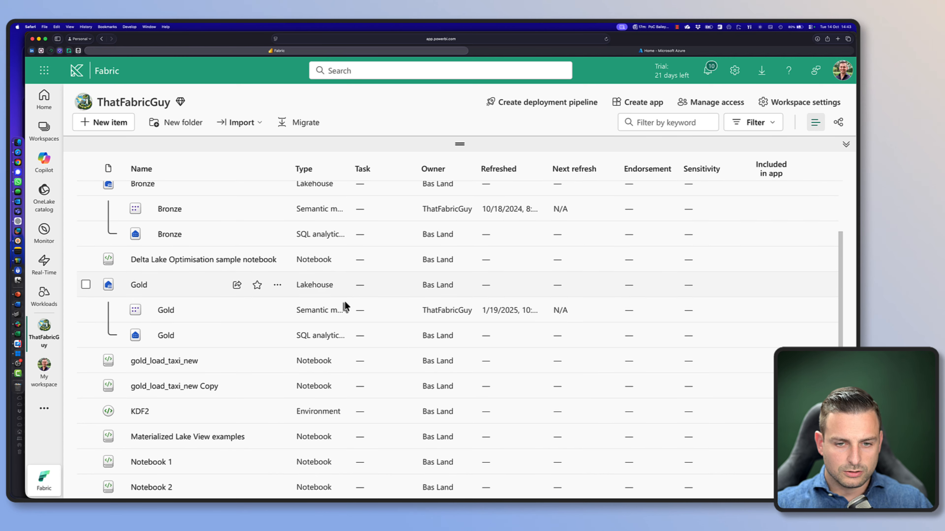
Open the Gold lakehouse and look through its list of tables
{"action": "left_click", "coordinate": [138, 293]}
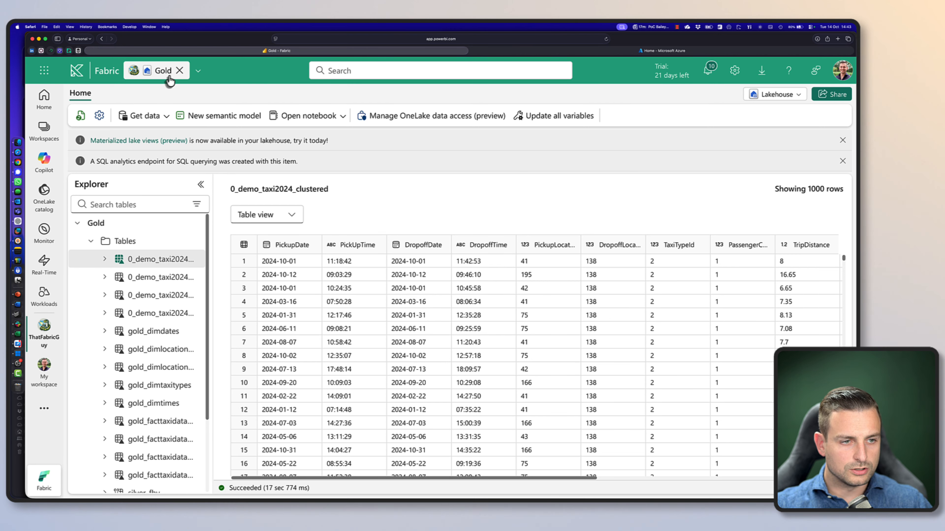
{"action": "scroll", "coordinate": [151, 354], "scroll_direction": "down", "scroll_amount": 5}
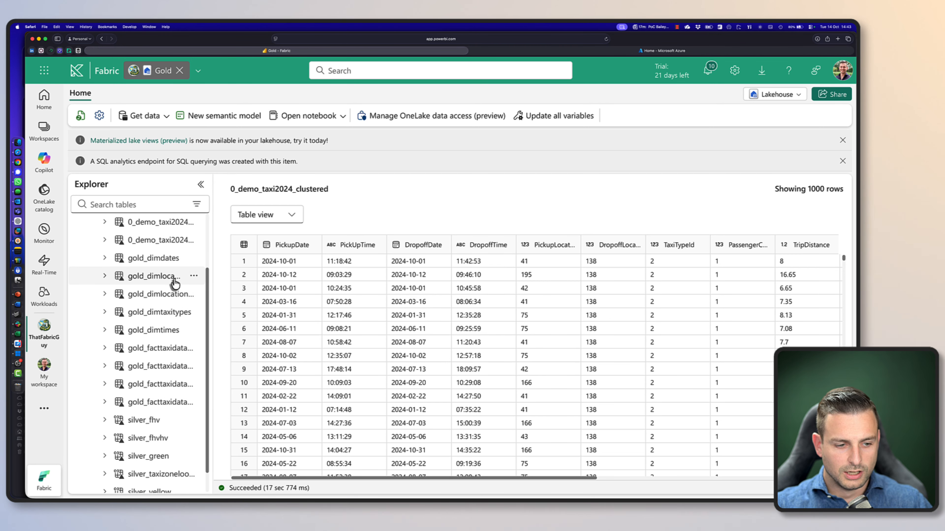
{"action": "scroll", "coordinate": [164, 296], "scroll_direction": "up", "scroll_amount": 1}
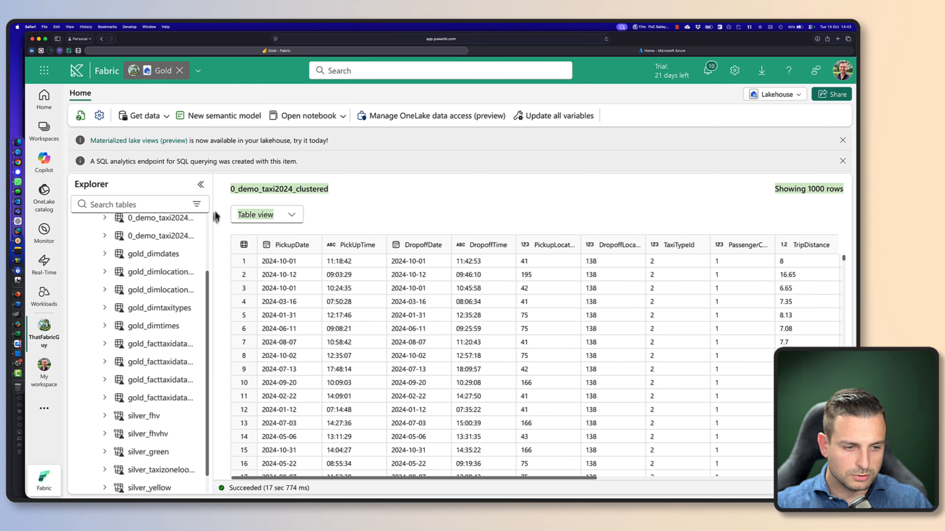
{"action": "left_click_drag", "start_coordinate": [207, 274], "coordinate": [206, 296]}
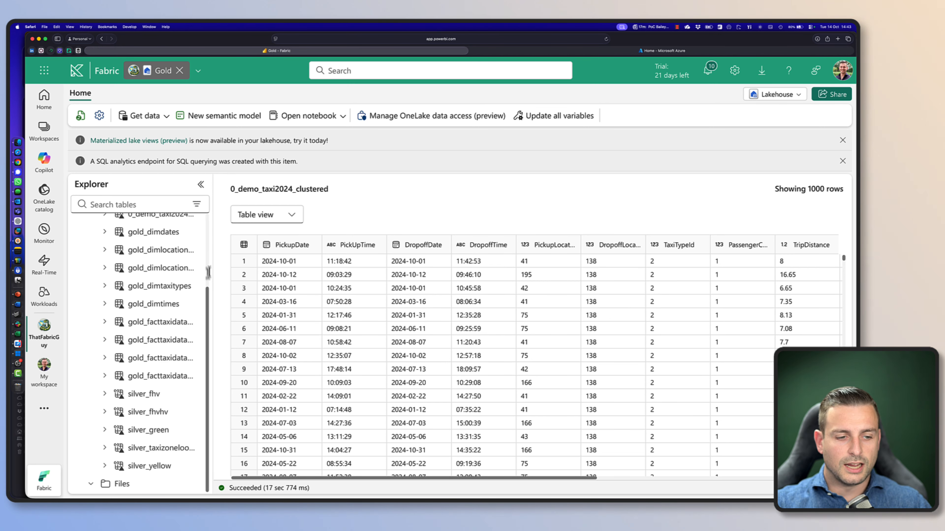
{"action": "left_click_drag", "start_coordinate": [209, 272], "coordinate": [205, 243]}
{"action": "scroll", "coordinate": [211, 277], "scroll_direction": "up", "scroll_amount": 2}
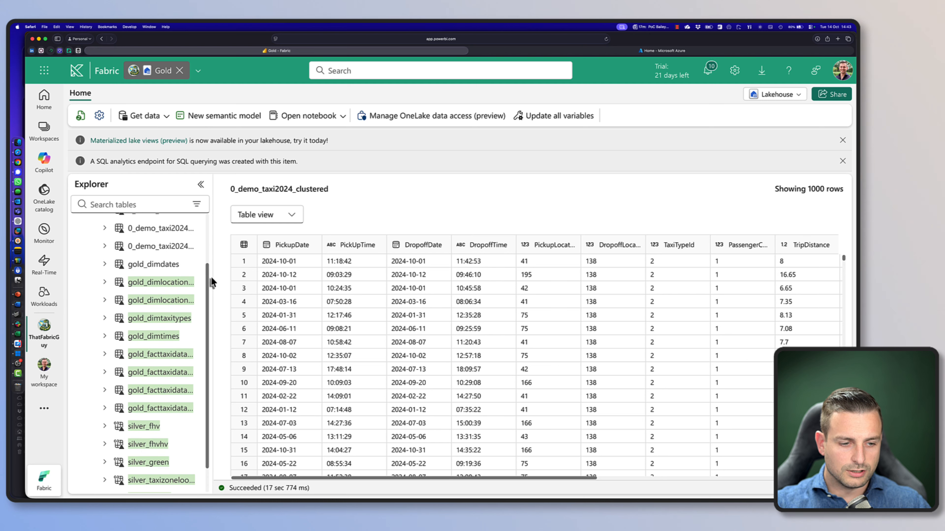
Preview the data in the gold_dimtaxitypes, gold_dimlocations_do and gold_dimlocations_pu tables
{"action": "left_click", "coordinate": [69, 324]}
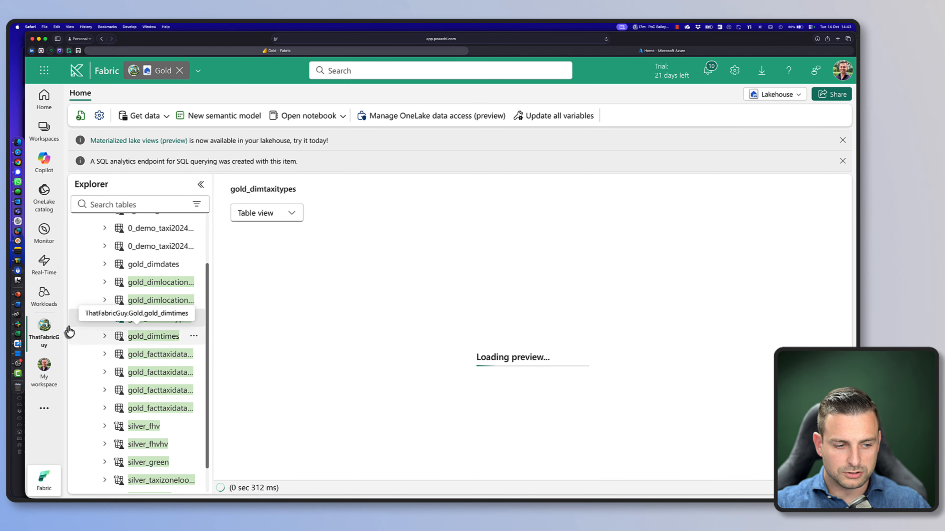
{"action": "left_click", "coordinate": [198, 325]}
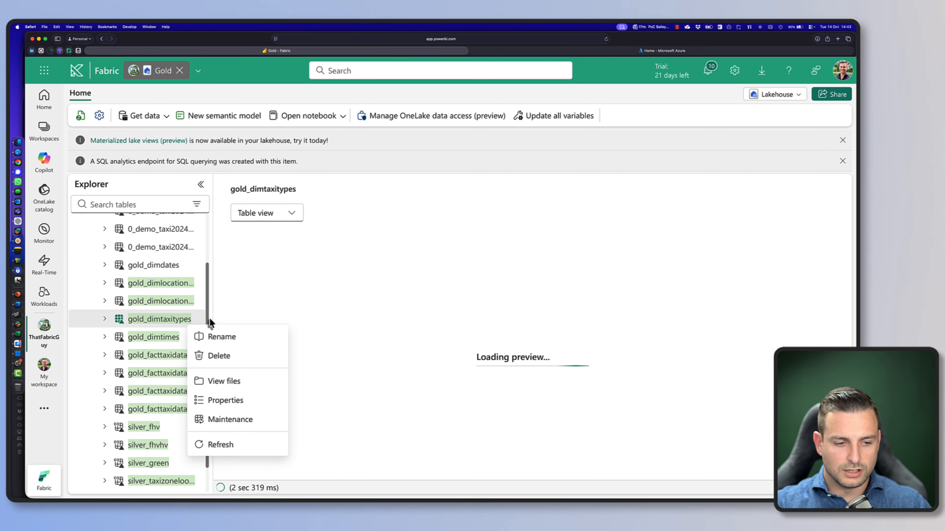
{"action": "left_click", "coordinate": [210, 319]}
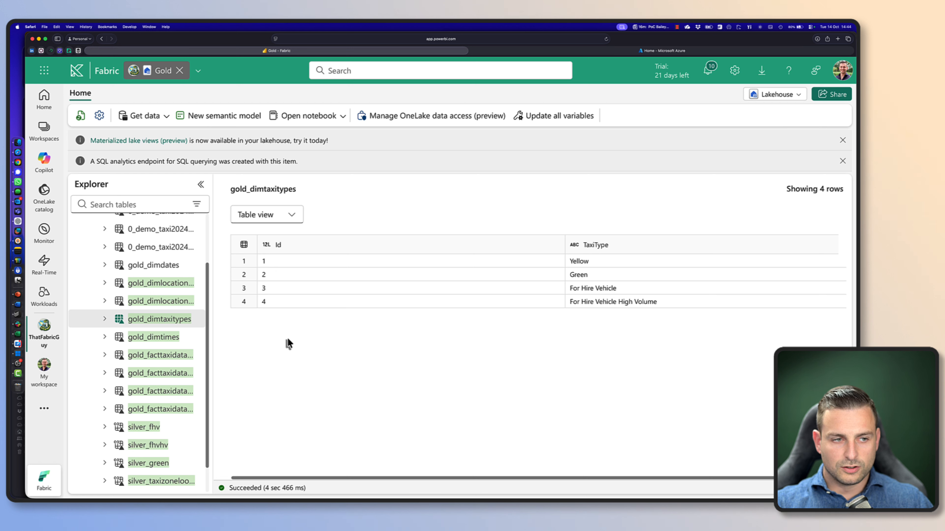
{"action": "left_click", "coordinate": [176, 285]}
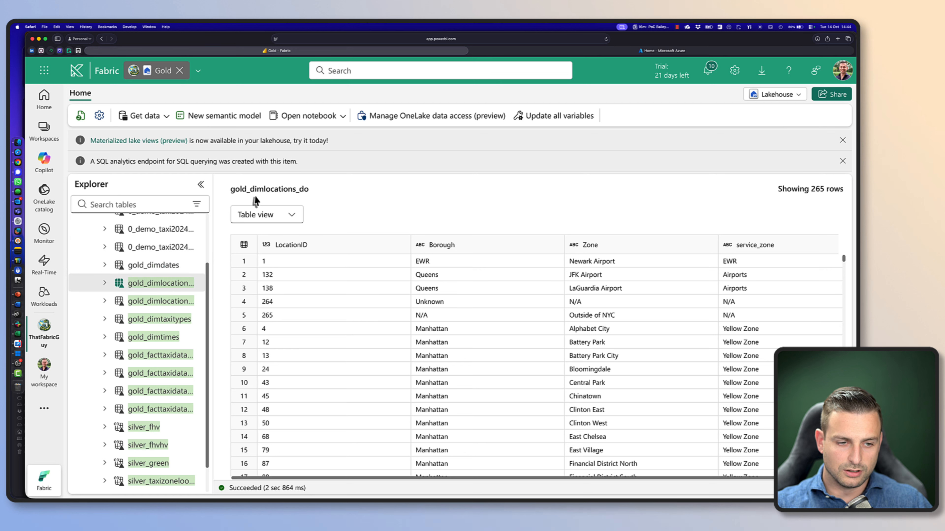
{"action": "left_click", "coordinate": [147, 303]}
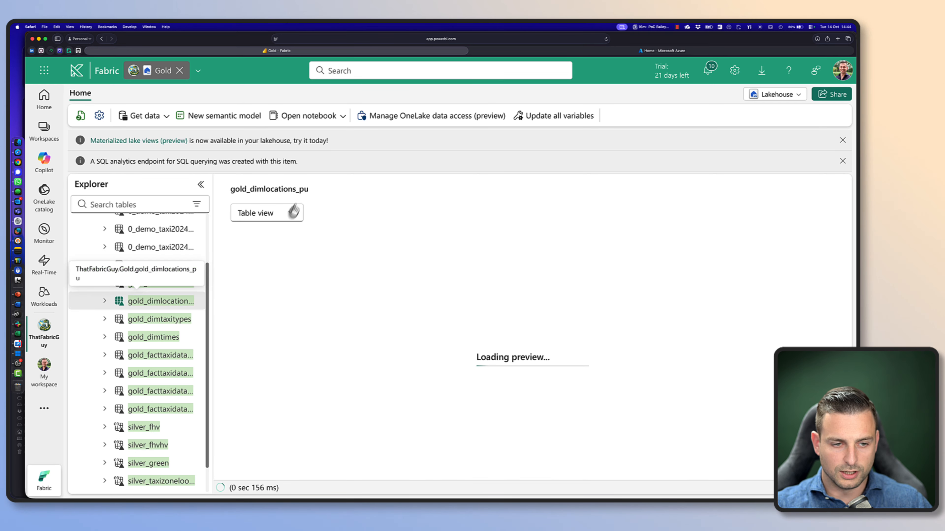
{"action": "left_click", "coordinate": [183, 321]}
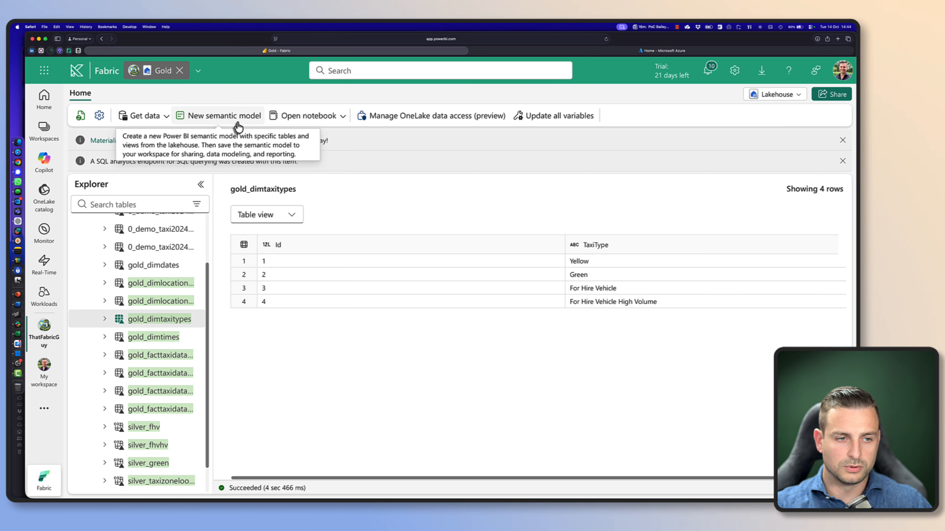
Start a new semantic model named Taxi Analysis and include gold_dimdates, gold_dimlocations_do, gold_dimlocations_pu and gold_dimtaxitypes
{"action": "left_click", "coordinate": [239, 122]}
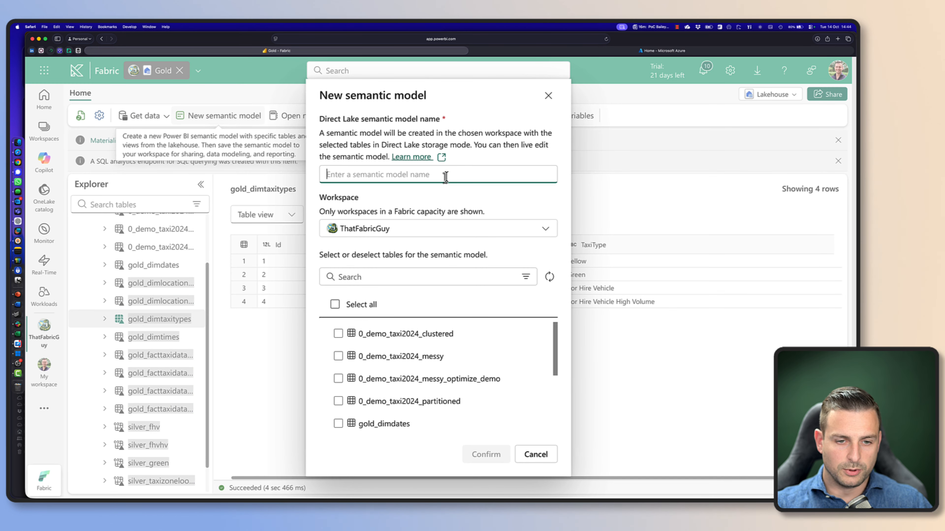
{"action": "type", "text": "Taxi Analysis"}
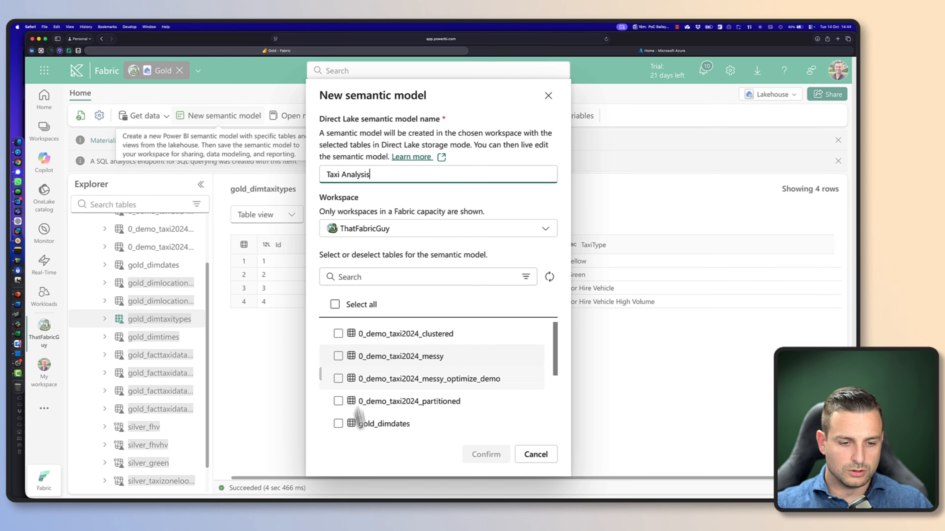
{"action": "scroll", "coordinate": [368, 388], "scroll_direction": "down", "scroll_amount": 1}
{"action": "scroll", "coordinate": [369, 389], "scroll_direction": "down", "scroll_amount": 4}
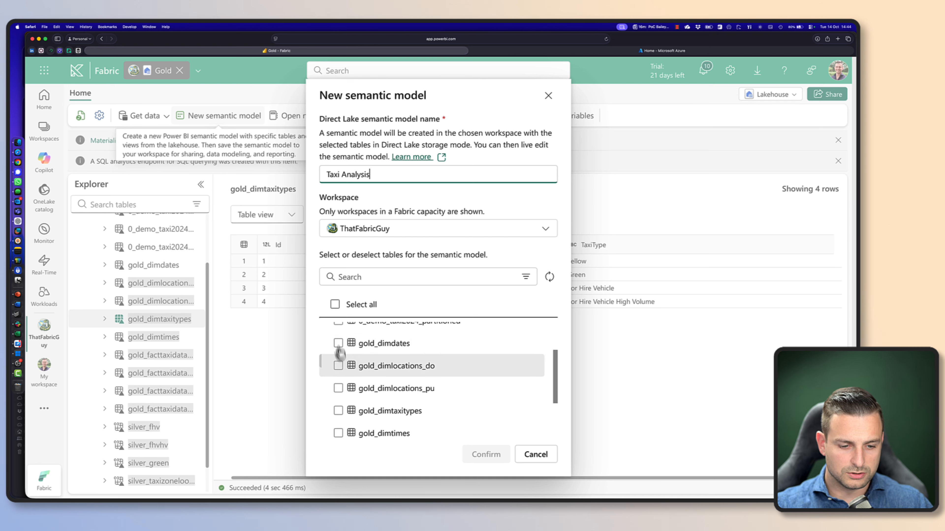
{"action": "left_click", "coordinate": [339, 344]}
{"action": "left_click", "coordinate": [338, 366]}
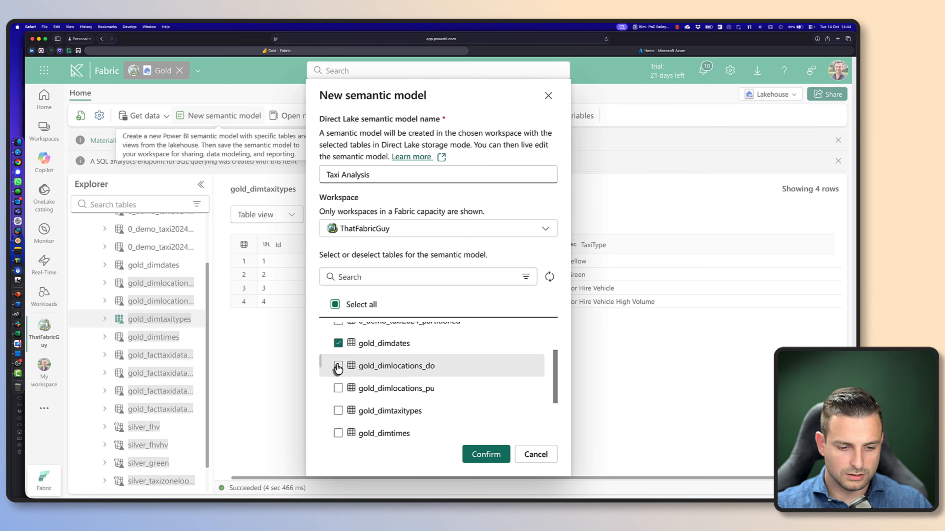
{"action": "left_click", "coordinate": [338, 388]}
{"action": "scroll", "coordinate": [338, 393], "scroll_direction": "down", "scroll_amount": 2}
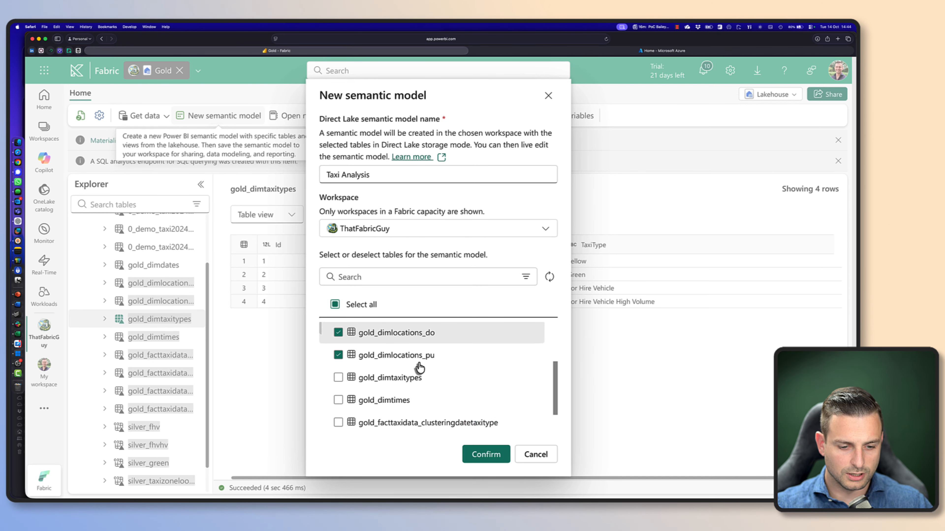
{"action": "left_click", "coordinate": [339, 386]}
Include the gold_facttaxidata_clusteringdatetaxitype table and create the semantic model
{"action": "scroll", "coordinate": [358, 411], "scroll_direction": "down", "scroll_amount": 2}
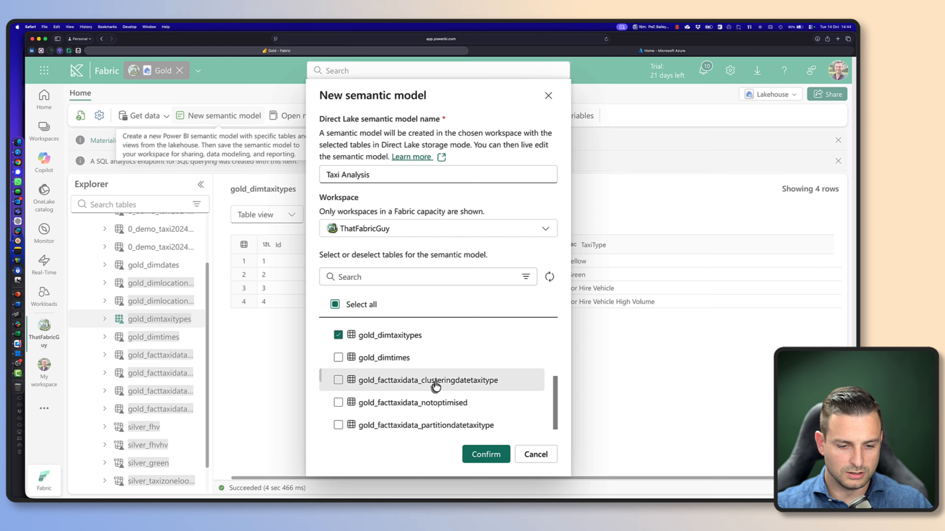
{"action": "scroll", "coordinate": [436, 387], "scroll_direction": "down", "scroll_amount": 2}
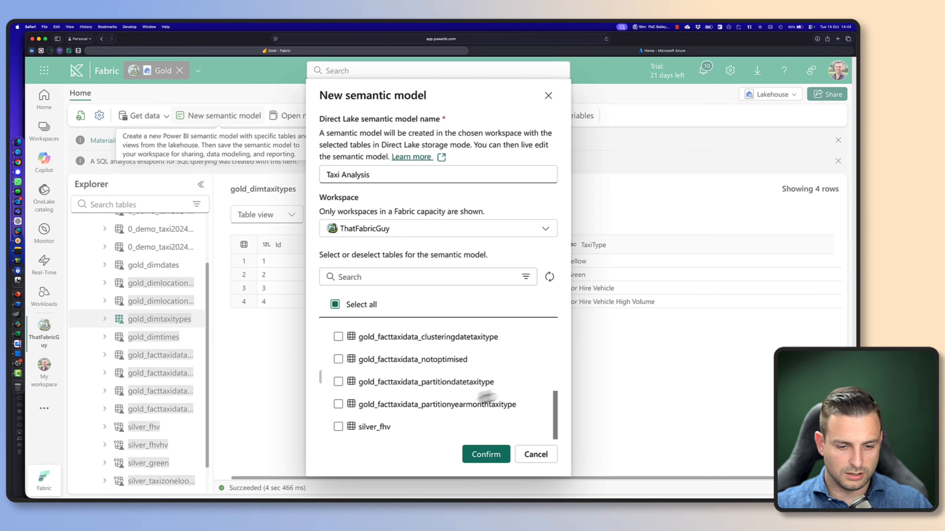
{"action": "left_click", "coordinate": [338, 337]}
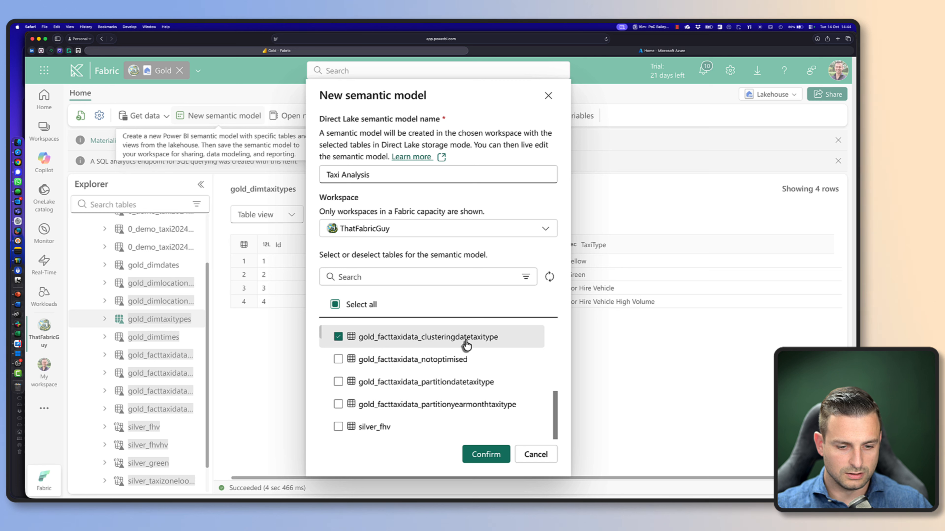
{"action": "scroll", "coordinate": [331, 376], "scroll_direction": "down", "scroll_amount": 3}
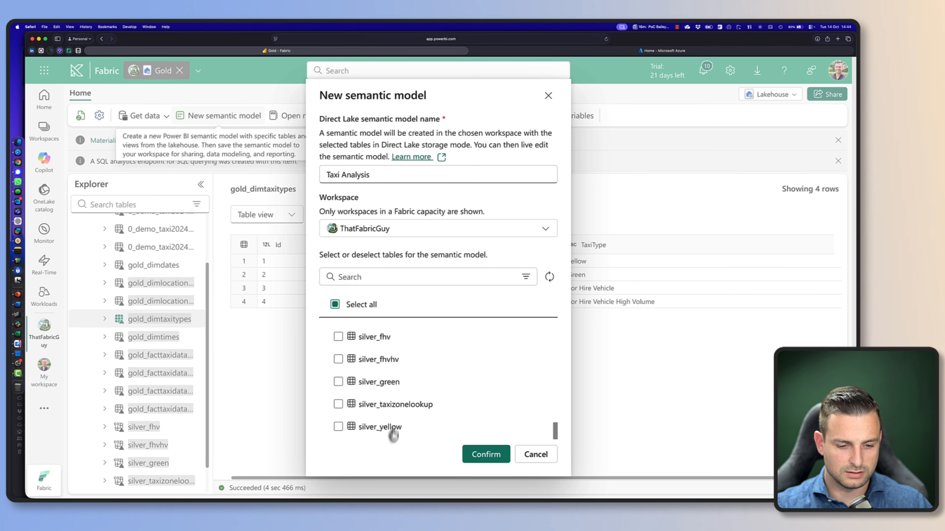
{"action": "scroll", "coordinate": [394, 428], "scroll_direction": "up", "scroll_amount": 3}
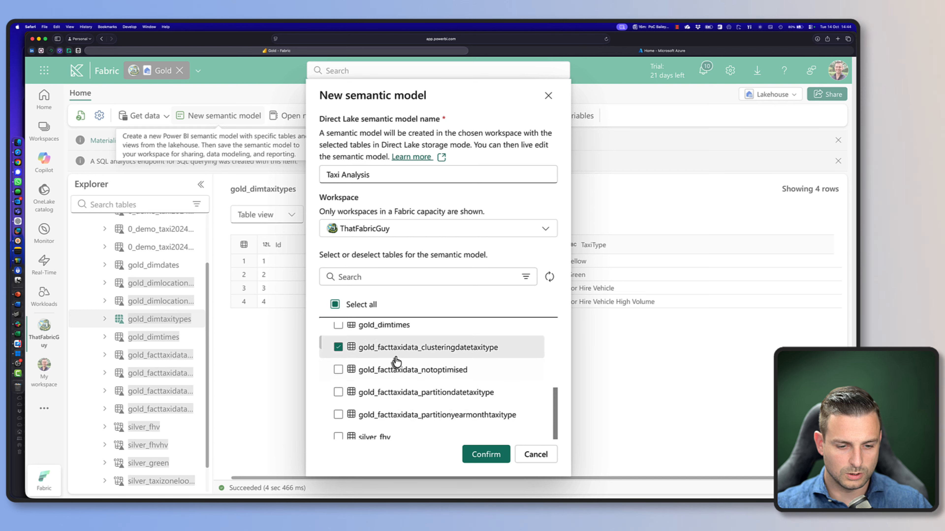
{"action": "left_click", "coordinate": [486, 457]}
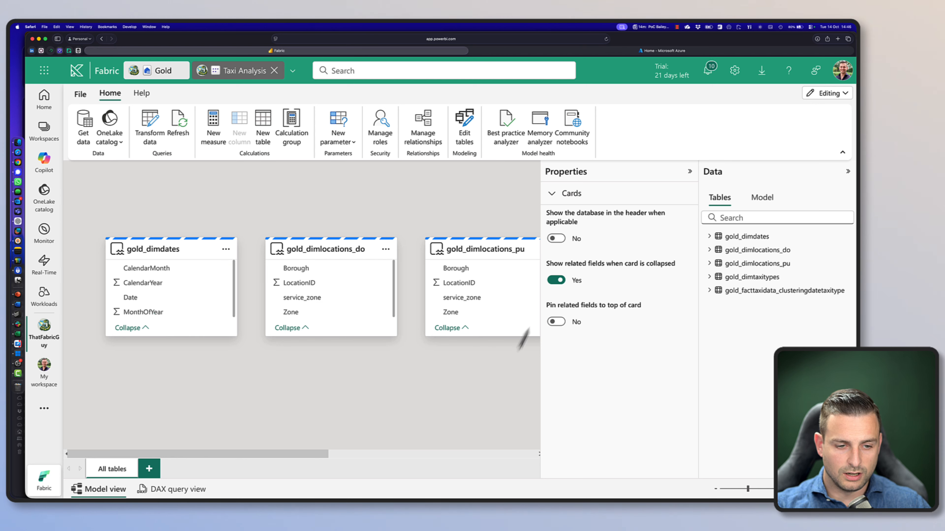
Collapse the Properties and Data panes and arrange the four dimension tables in a row above the taxi fact table
{"action": "left_click_drag", "start_coordinate": [242, 453], "coordinate": [232, 471]}
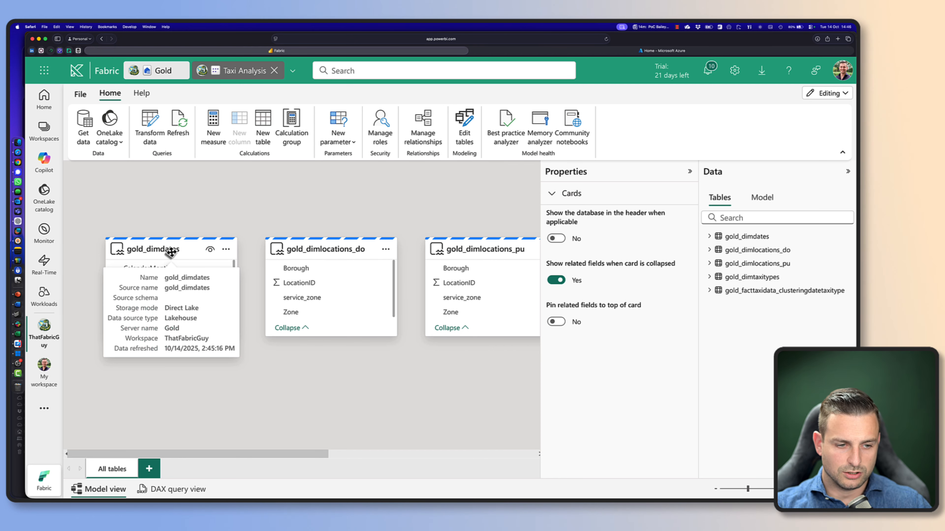
{"action": "left_click_drag", "start_coordinate": [171, 249], "coordinate": [179, 215]}
{"action": "left_click", "coordinate": [690, 171]}
{"action": "left_click", "coordinate": [846, 172]}
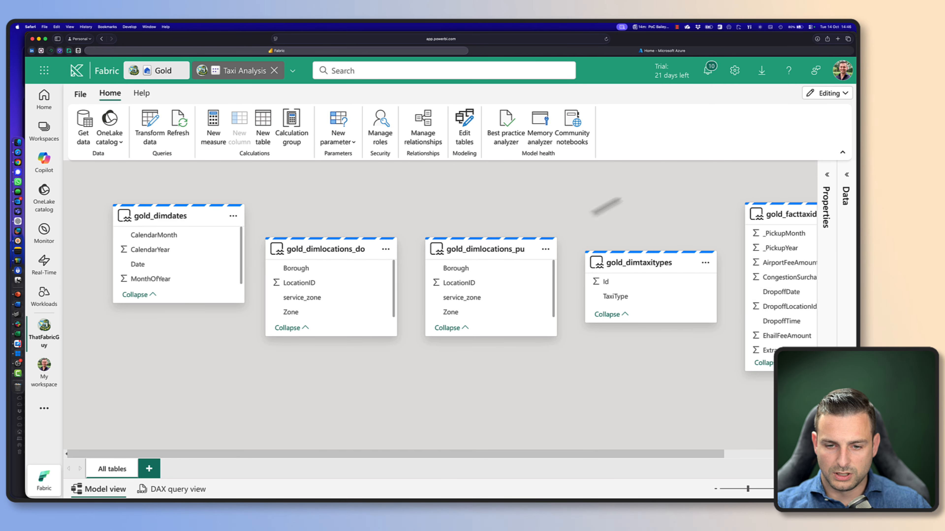
{"action": "left_click_drag", "start_coordinate": [324, 238], "coordinate": [319, 204]}
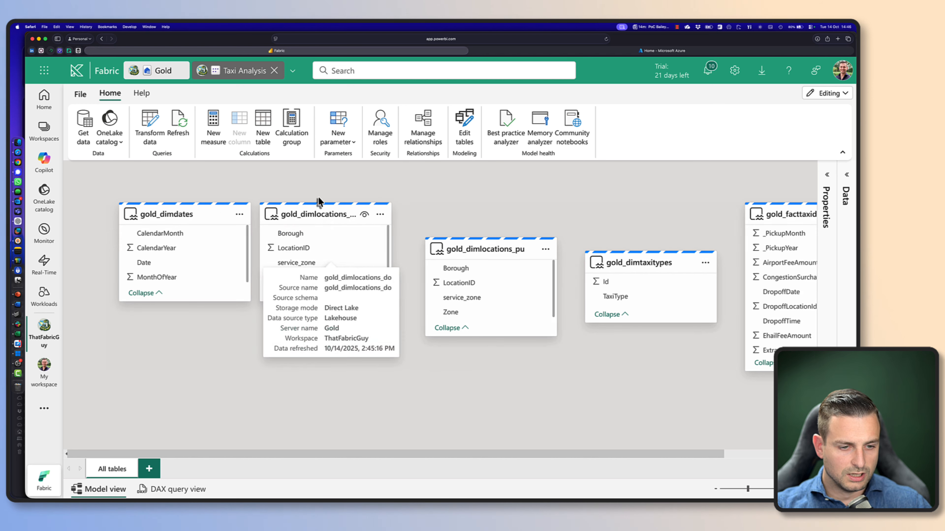
{"action": "left_click_drag", "start_coordinate": [500, 249], "coordinate": [514, 215]}
{"action": "left_click_drag", "start_coordinate": [655, 262], "coordinate": [655, 214]}
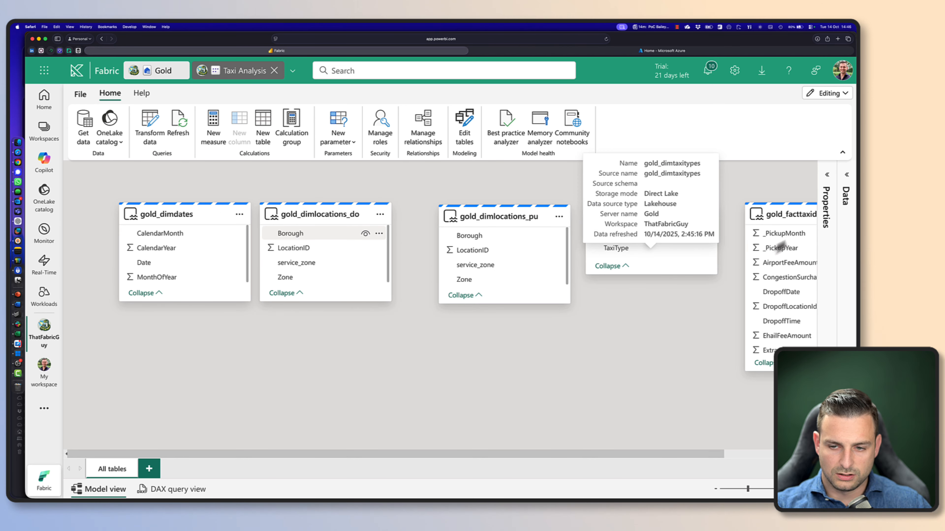
{"action": "left_click_drag", "start_coordinate": [788, 215], "coordinate": [391, 379]}
Create a one-to-many relationship from Date in gold_dimdates to PickupDate in the taxi fact table
{"action": "scroll", "coordinate": [523, 392], "scroll_direction": "down", "scroll_amount": 3}
{"action": "scroll", "coordinate": [546, 383], "scroll_direction": "up", "scroll_amount": 3}
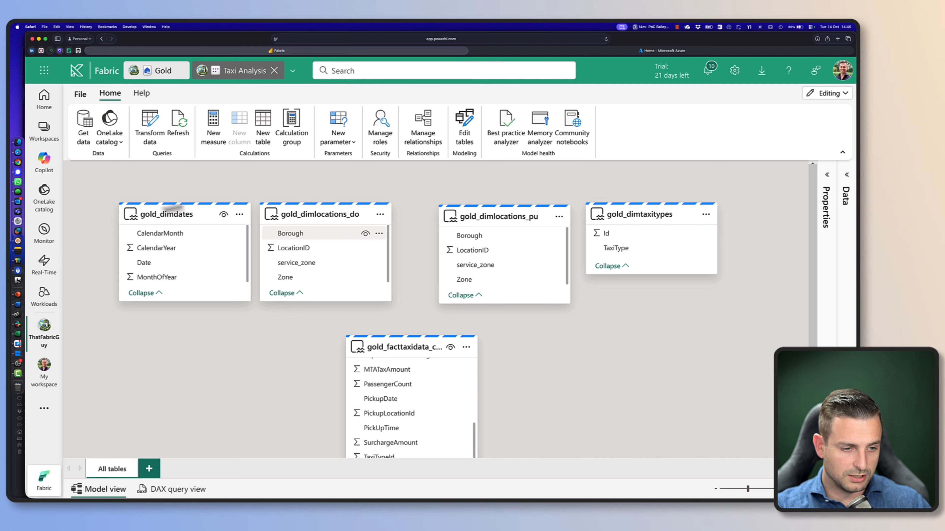
{"action": "scroll", "coordinate": [433, 425], "scroll_direction": "down", "scroll_amount": 1}
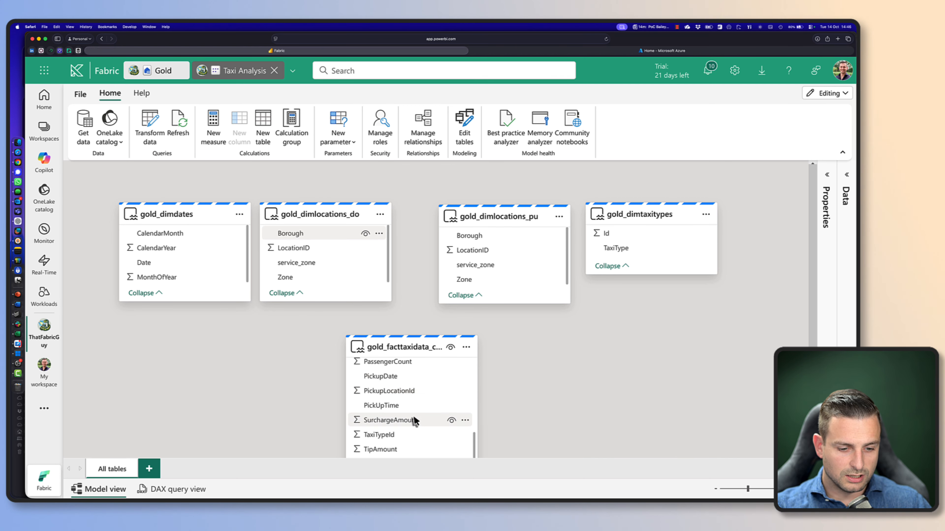
{"action": "scroll", "coordinate": [416, 418], "scroll_direction": "down", "scroll_amount": 3}
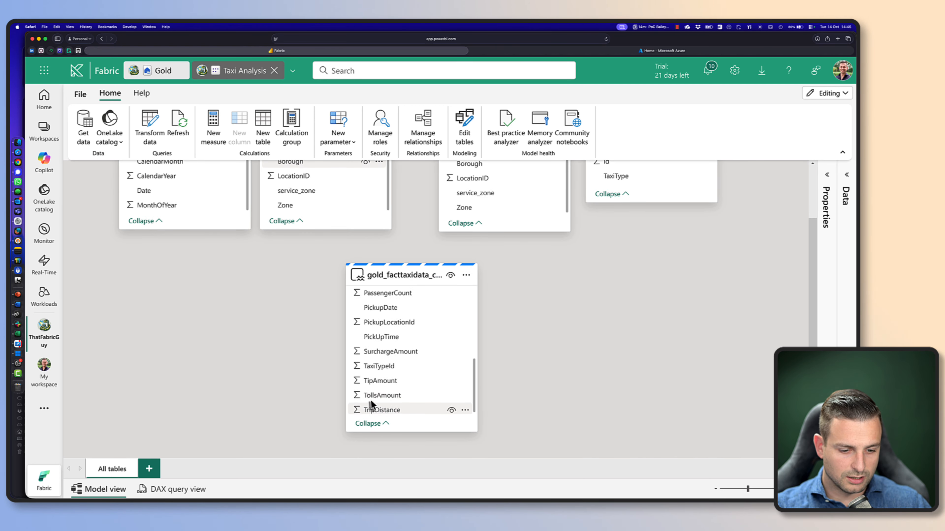
{"action": "scroll", "coordinate": [372, 402], "scroll_direction": "up", "scroll_amount": 3}
{"action": "scroll", "coordinate": [186, 331], "scroll_direction": "up", "scroll_amount": 3}
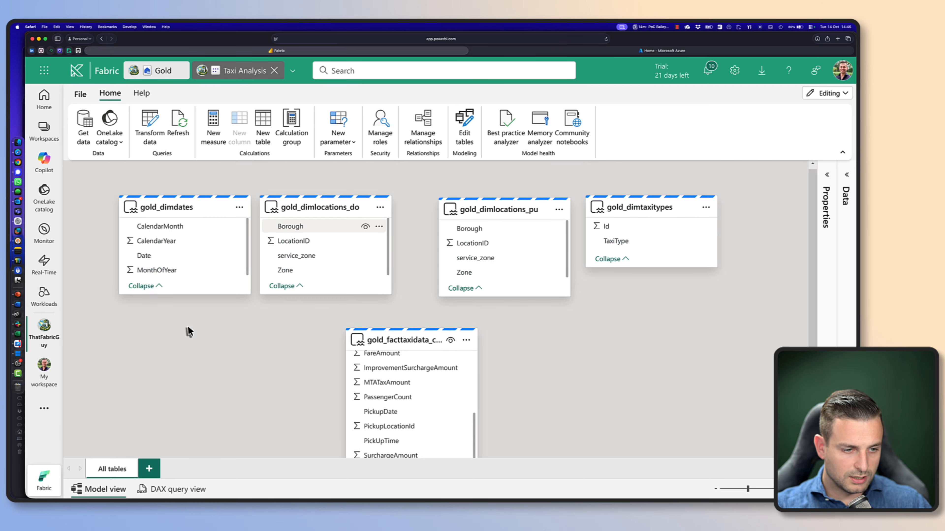
{"action": "left_click_drag", "start_coordinate": [175, 256], "coordinate": [457, 421]}
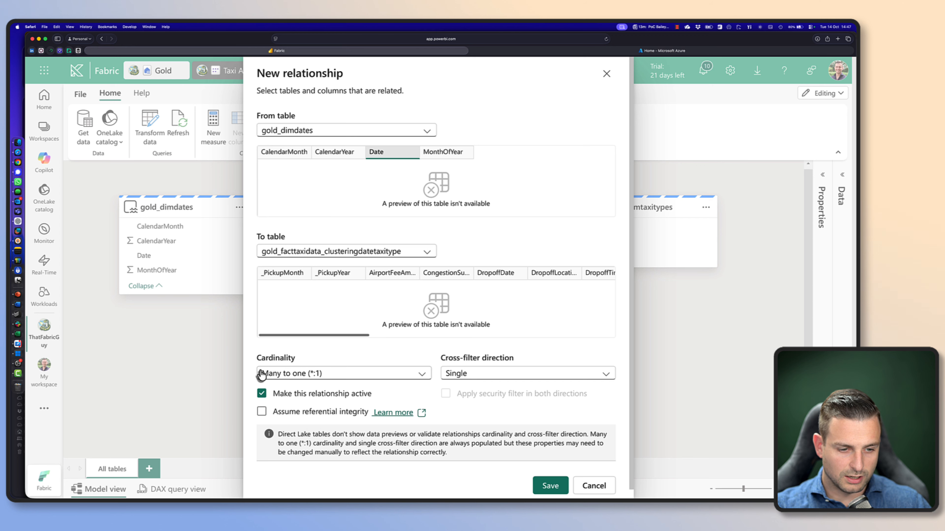
{"action": "left_click", "coordinate": [359, 374]}
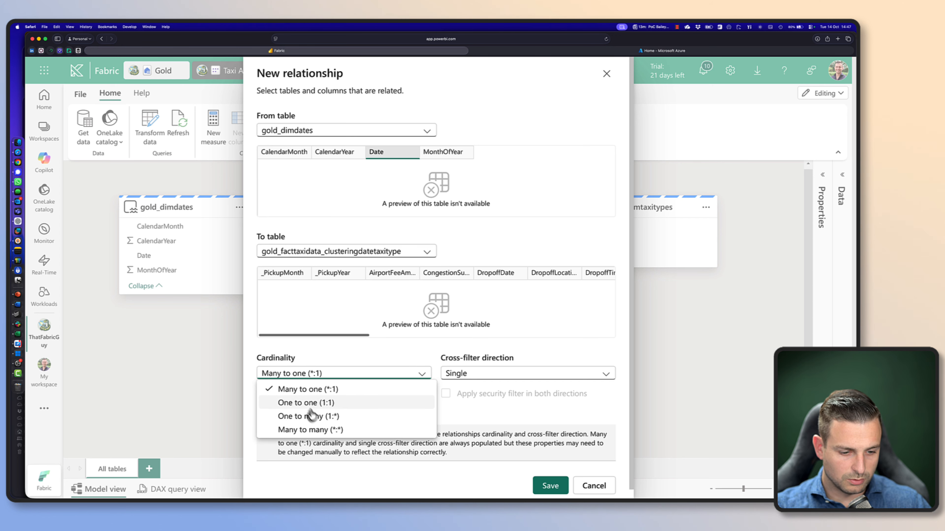
{"action": "left_click", "coordinate": [355, 416]}
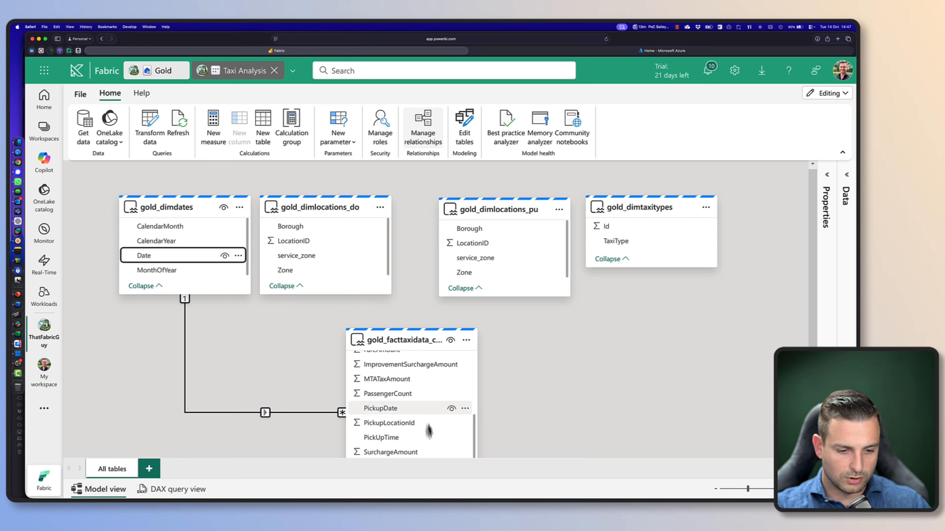
Create a many-to-one relationship from DropoffLocationId in the fact table to LocationID in gold_dimlocations_do
{"action": "scroll", "coordinate": [431, 435], "scroll_direction": "up", "scroll_amount": 1}
{"action": "scroll", "coordinate": [426, 421], "scroll_direction": "down", "scroll_amount": 3}
{"action": "scroll", "coordinate": [412, 384], "scroll_direction": "up", "scroll_amount": 5}
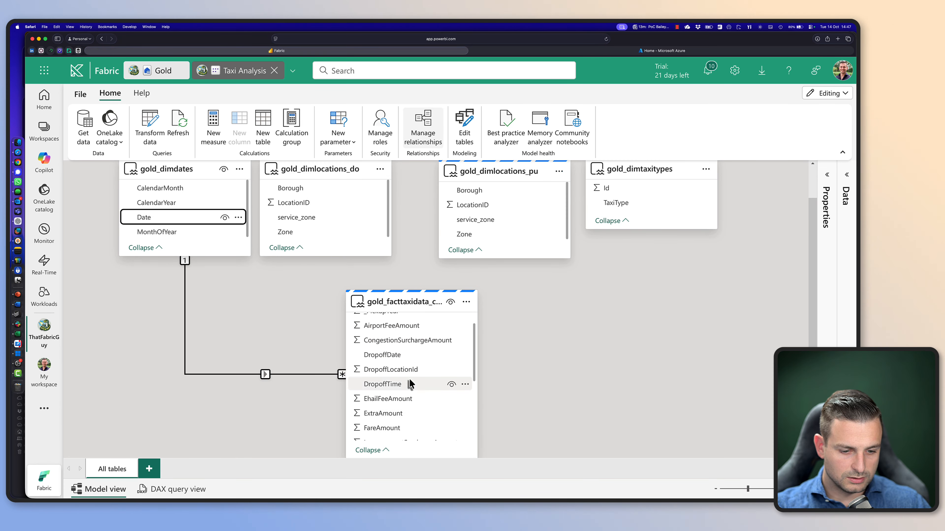
{"action": "left_click_drag", "start_coordinate": [408, 370], "coordinate": [315, 204]}
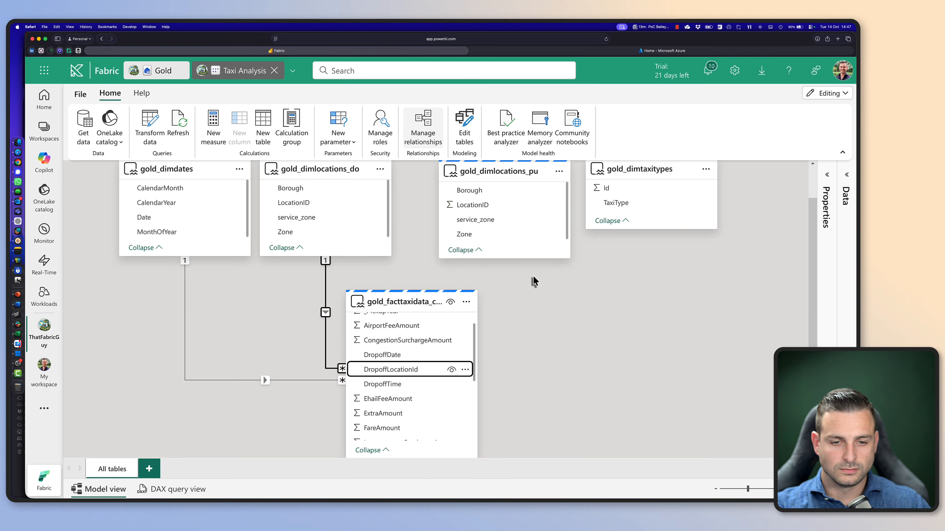
Create many-to-one relationships from PickupLocationId to LocationID in gold_dimlocations_pu and from TaxiTypeId to Id in gold_dimtaxitypes
{"action": "scroll", "coordinate": [409, 391], "scroll_direction": "down", "scroll_amount": 3}
{"action": "left_click_drag", "start_coordinate": [395, 407], "coordinate": [473, 204]}
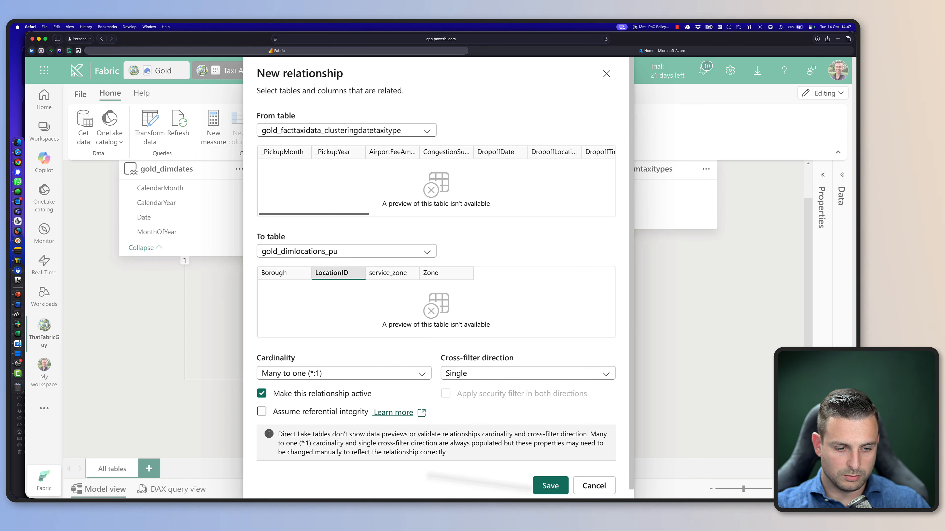
{"action": "scroll", "coordinate": [411, 405], "scroll_direction": "down", "scroll_amount": 2}
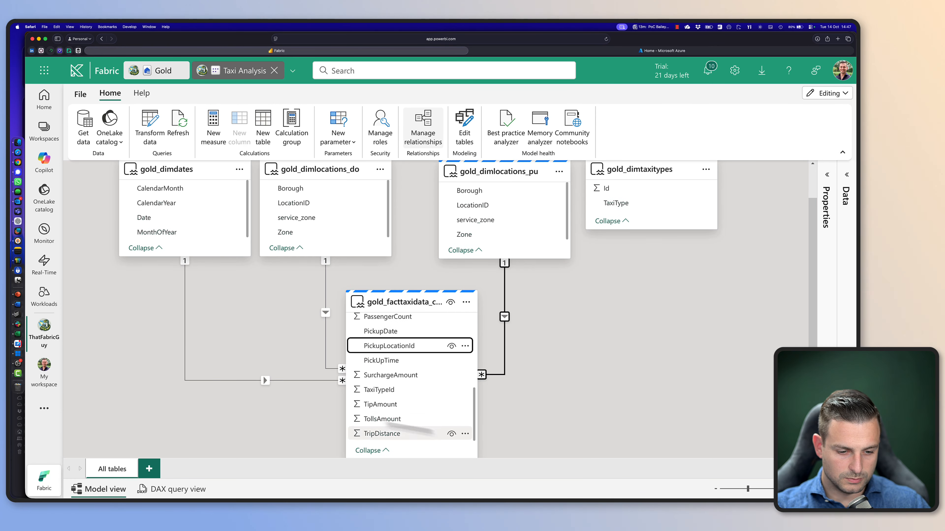
{"action": "left_click_drag", "start_coordinate": [386, 390], "coordinate": [621, 191]}
{"action": "left_click", "coordinate": [548, 486]}
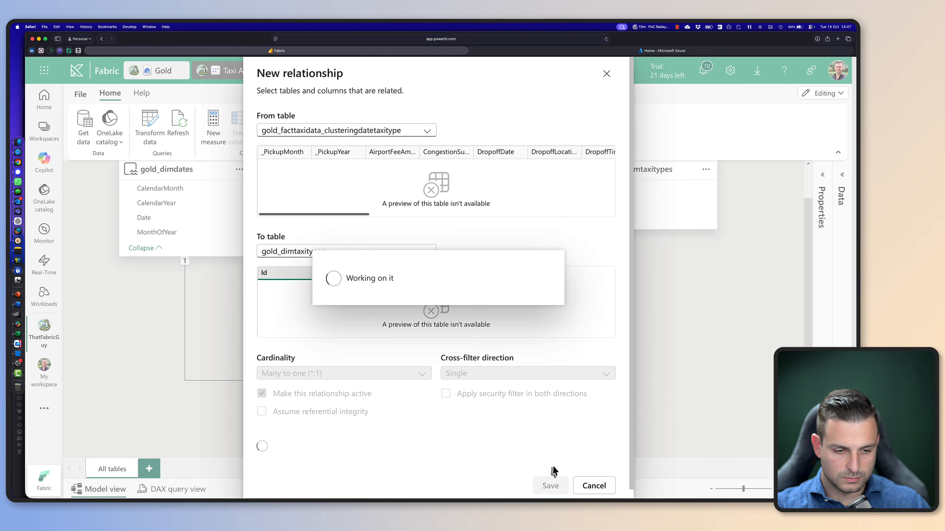
{"action": "scroll", "coordinate": [580, 344], "scroll_direction": "up", "scroll_amount": 2}
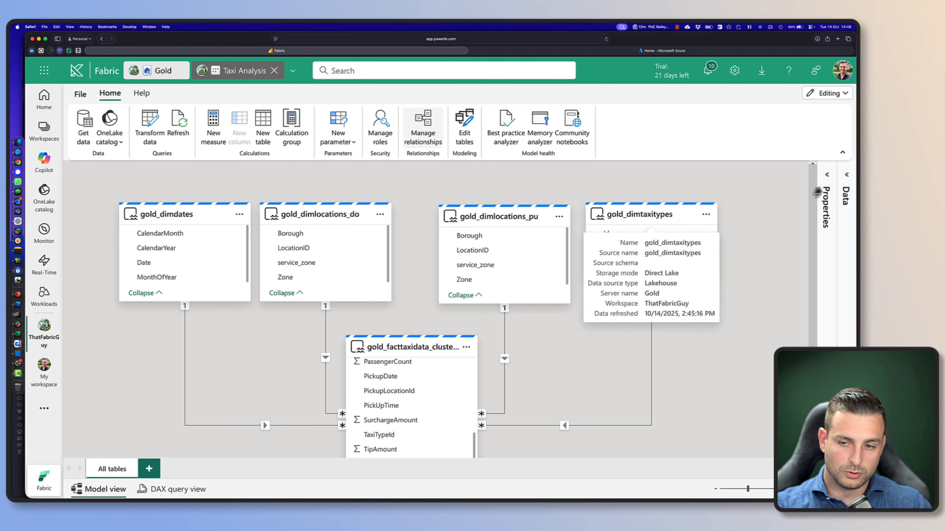
Expand the Data pane and rename the gold_dimdates table as Dates
{"action": "left_click", "coordinate": [839, 182]}
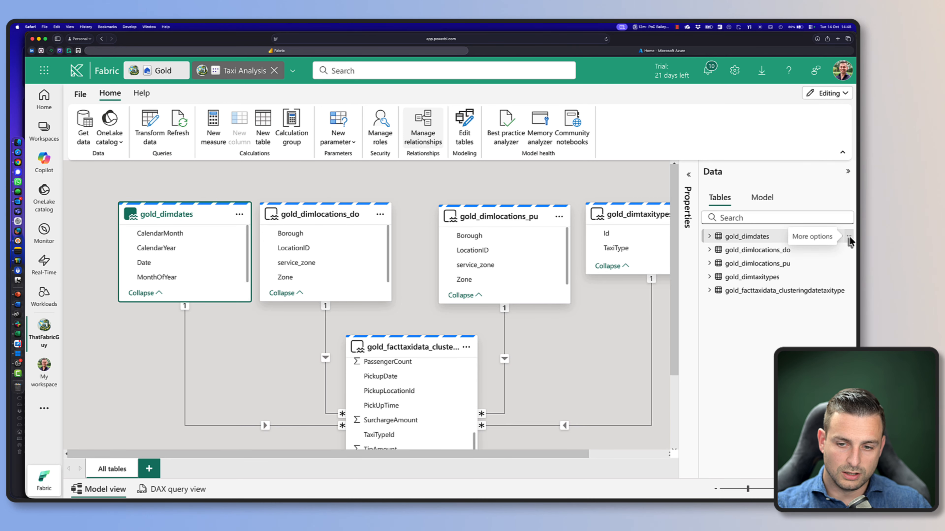
{"action": "left_click", "coordinate": [849, 238]}
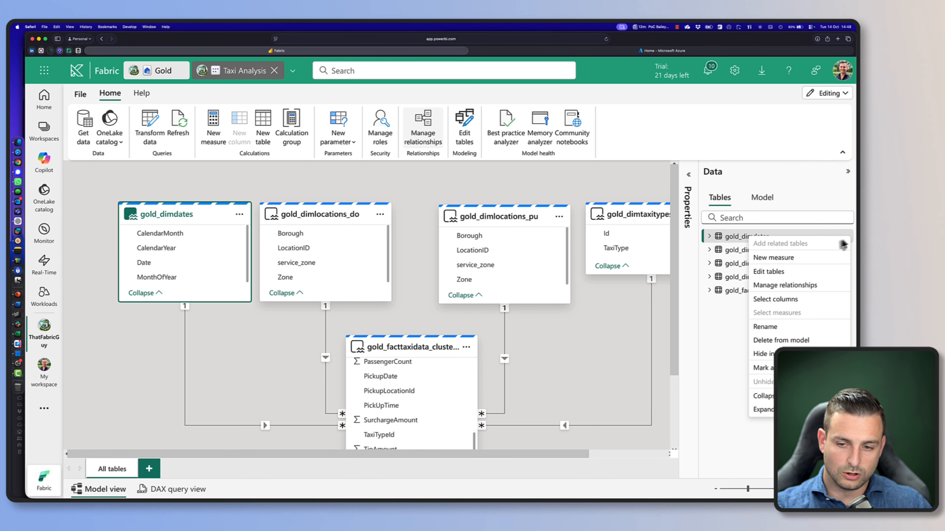
{"action": "left_click", "coordinate": [792, 326]}
{"action": "type", "text": "D"}
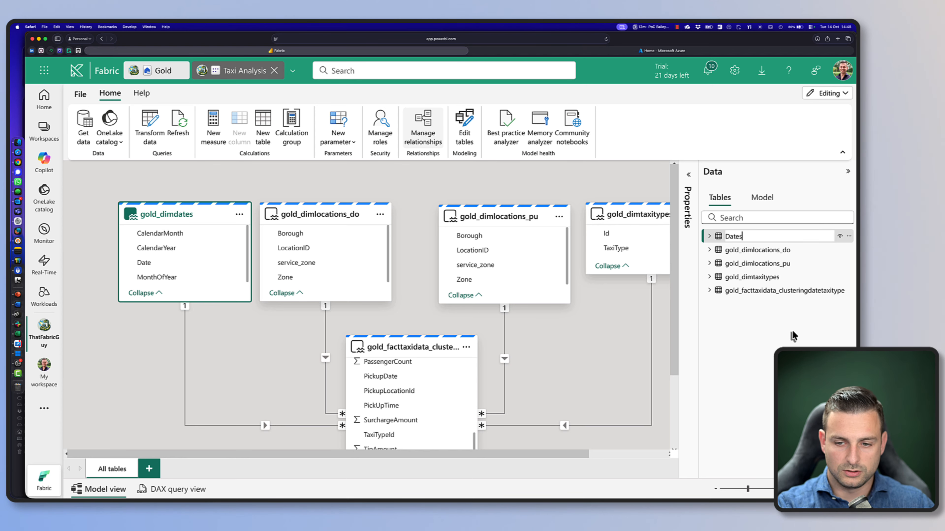
{"action": "type", "text": "ates"}
Rename gold_dimlocations_do as Dropoff Locations and gold_dimlocations_pu as Pickup Locations
{"action": "left_click", "coordinate": [849, 250]}
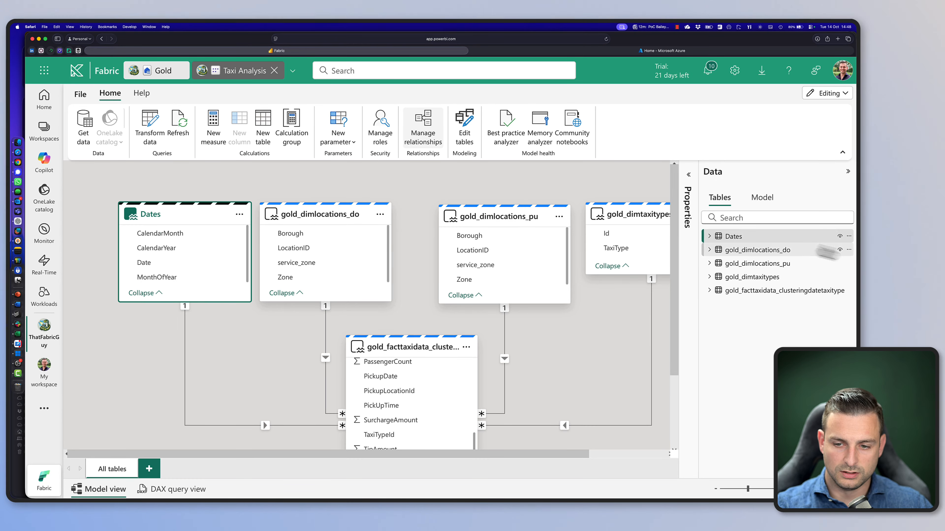
{"action": "left_click", "coordinate": [762, 341]}
{"action": "type", "text": "Dropoff Locations"}
{"action": "key", "text": "Return"}
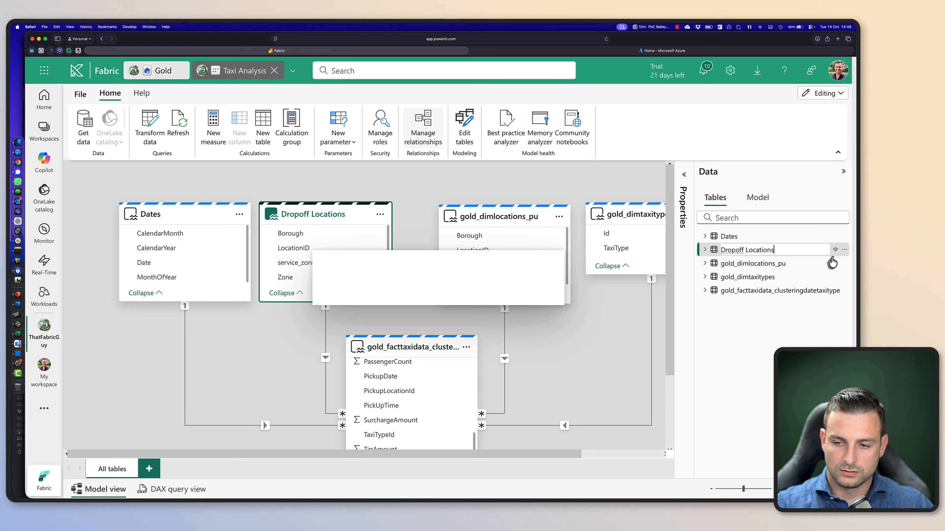
{"action": "left_click", "coordinate": [849, 263]}
{"action": "left_click", "coordinate": [766, 354]}
{"action": "type", "text": "Pickup Locations"}
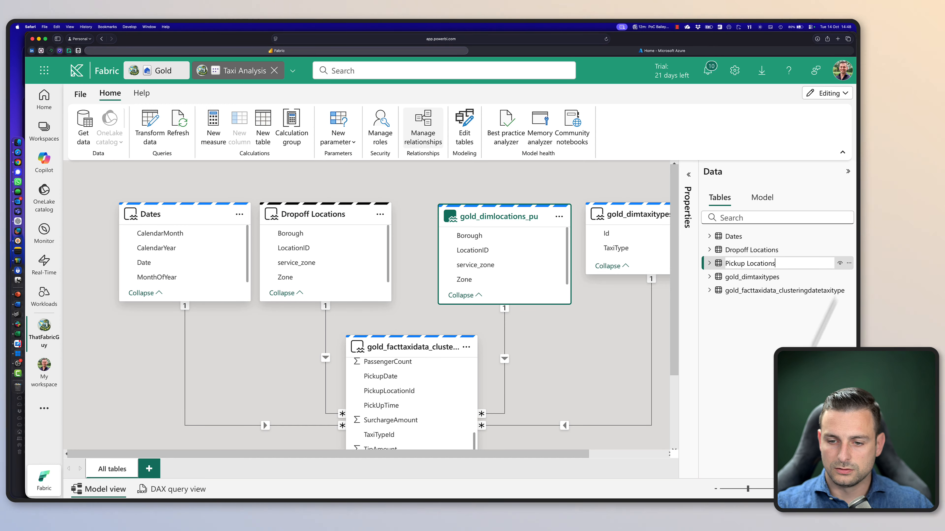
{"action": "key", "text": "Return"}
Rename gold_dimtaxitypes as Taxi Types and gold_facttaxidata_clusteringdatetaxitype as Trip Data
{"action": "left_click", "coordinate": [849, 264]}
{"action": "left_click", "coordinate": [766, 353]}
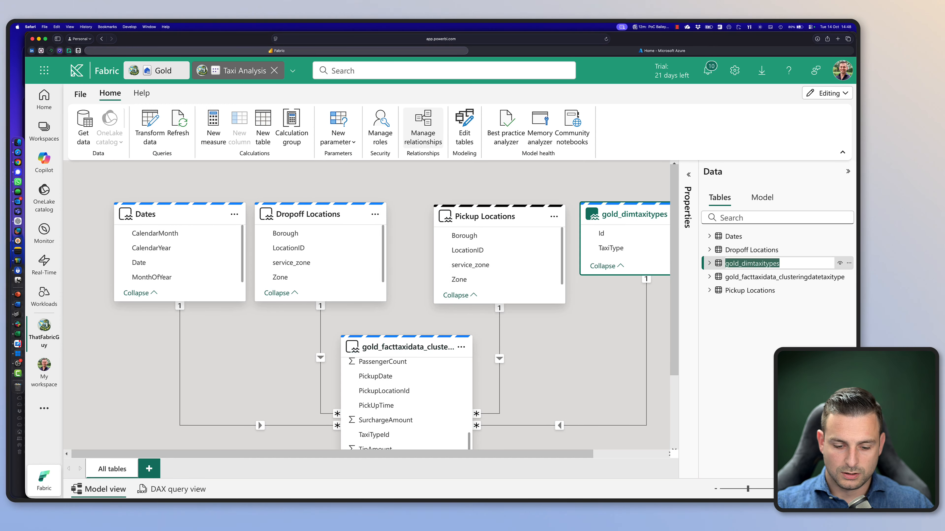
{"action": "type", "text": "Taxi Types"}
{"action": "key", "text": "Return"}
{"action": "left_click", "coordinate": [848, 263]}
{"action": "left_click", "coordinate": [766, 354]}
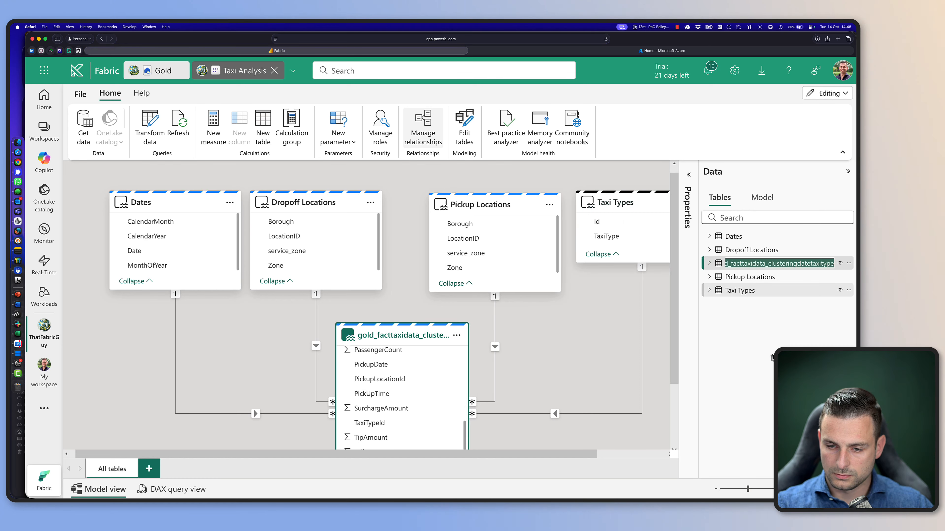
{"action": "type", "text": "Trip Data"}
{"action": "key", "text": "Return"}
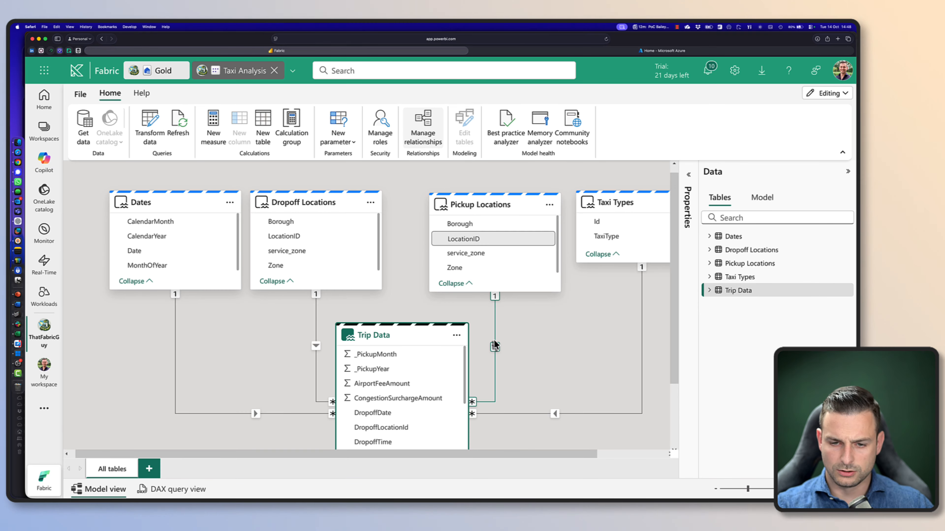
Collapse the Data pane and lengthen the Dates table card slightly so that all its fields fit
{"action": "left_click", "coordinate": [848, 171]}
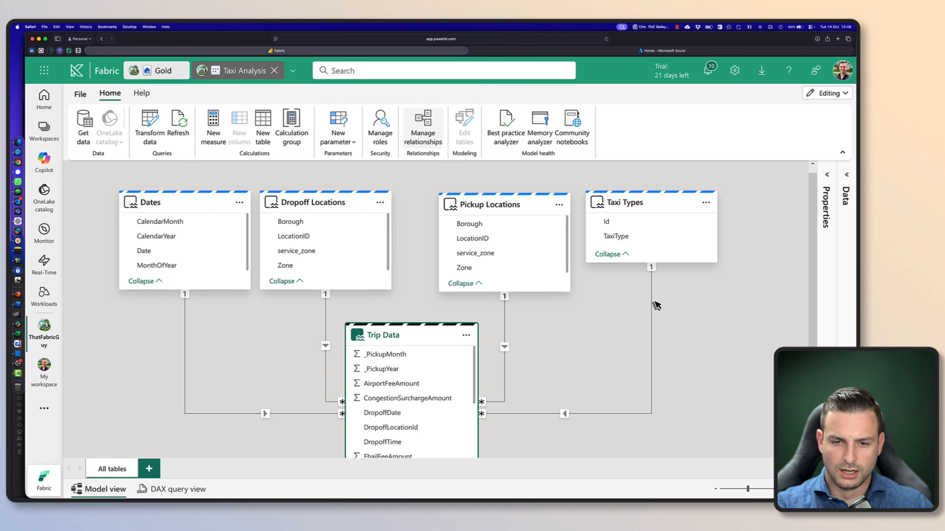
{"action": "scroll", "coordinate": [179, 283], "scroll_direction": "up", "scroll_amount": 1}
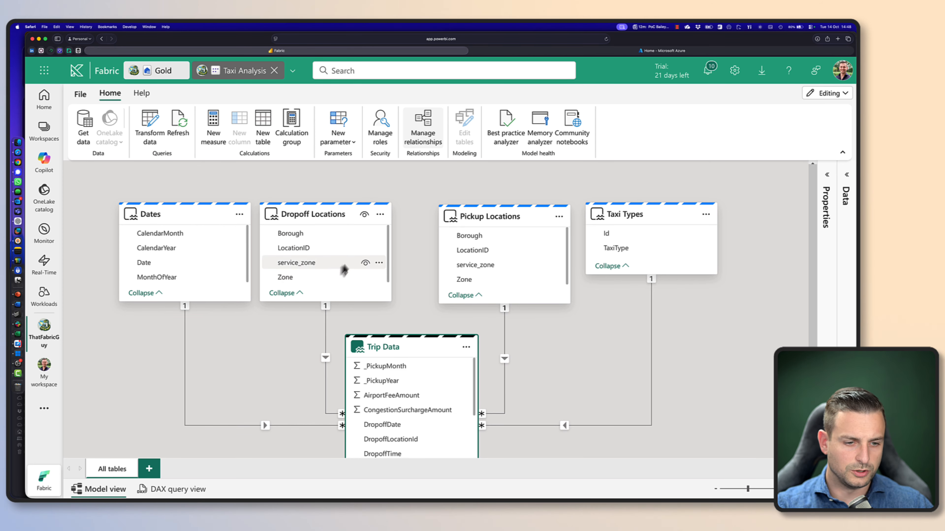
{"action": "scroll", "coordinate": [194, 248], "scroll_direction": "down", "scroll_amount": 2}
{"action": "scroll", "coordinate": [254, 255], "scroll_direction": "up", "scroll_amount": 2}
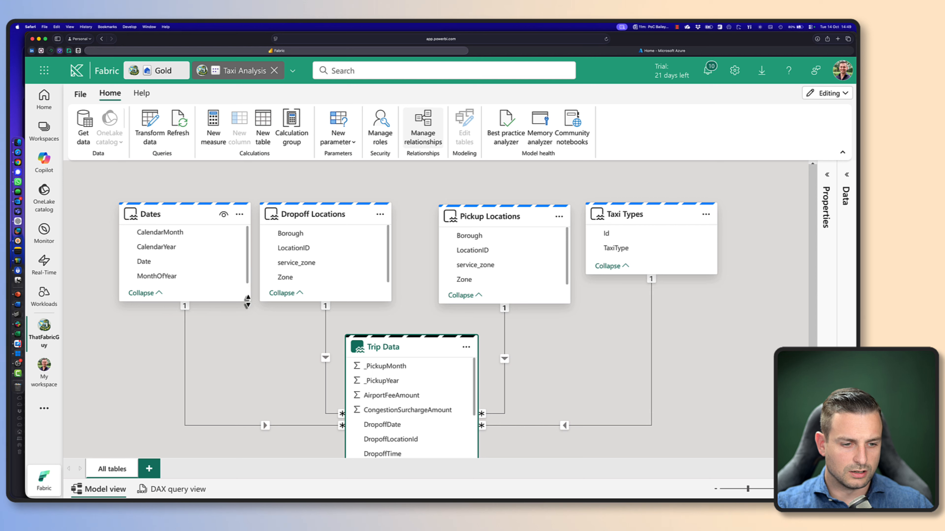
{"action": "left_click_drag", "start_coordinate": [247, 301], "coordinate": [247, 317]}
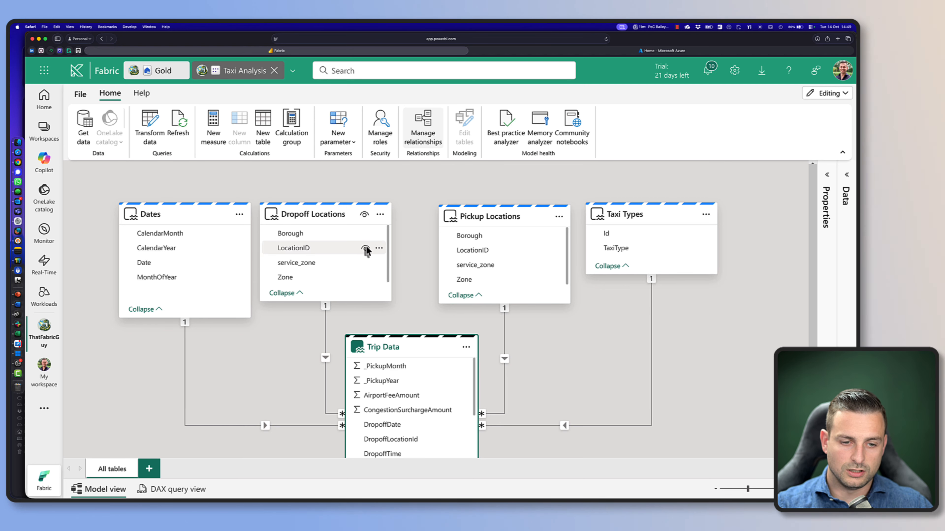
Hide LocationID in Dropoff Locations and Pickup Locations, and Id in Taxi Types, from report view
{"action": "left_click", "coordinate": [365, 248]}
{"action": "mouse_move", "coordinate": [493, 264]}
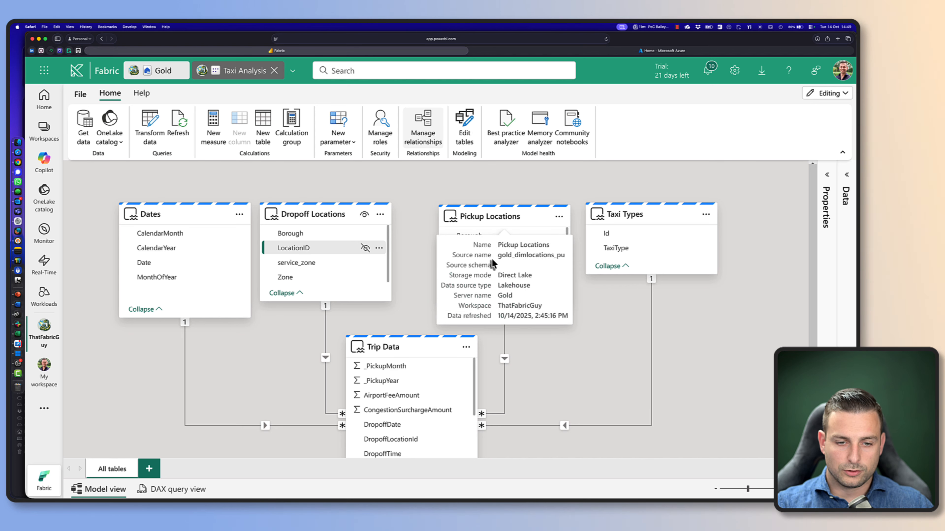
{"action": "scroll", "coordinate": [508, 261], "scroll_direction": "down", "scroll_amount": 2}
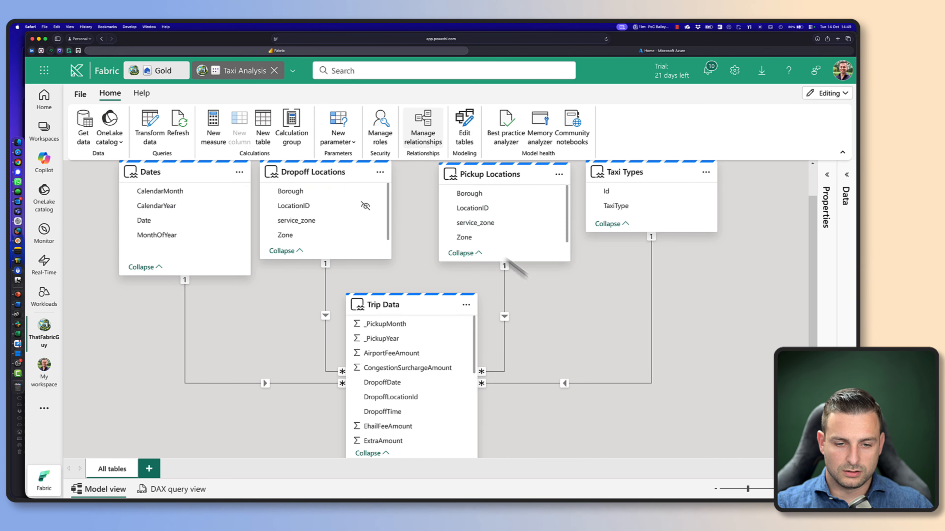
{"action": "left_click", "coordinate": [483, 208]}
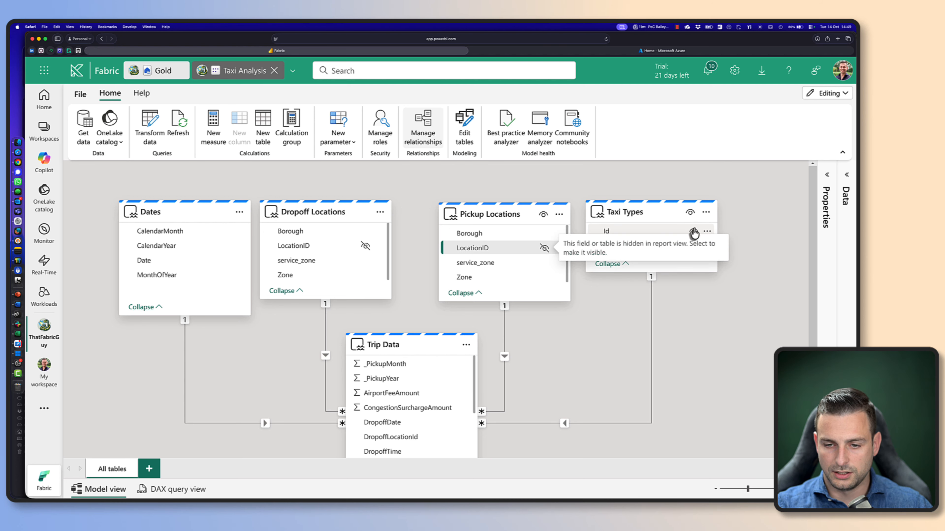
{"action": "left_click", "coordinate": [693, 233]}
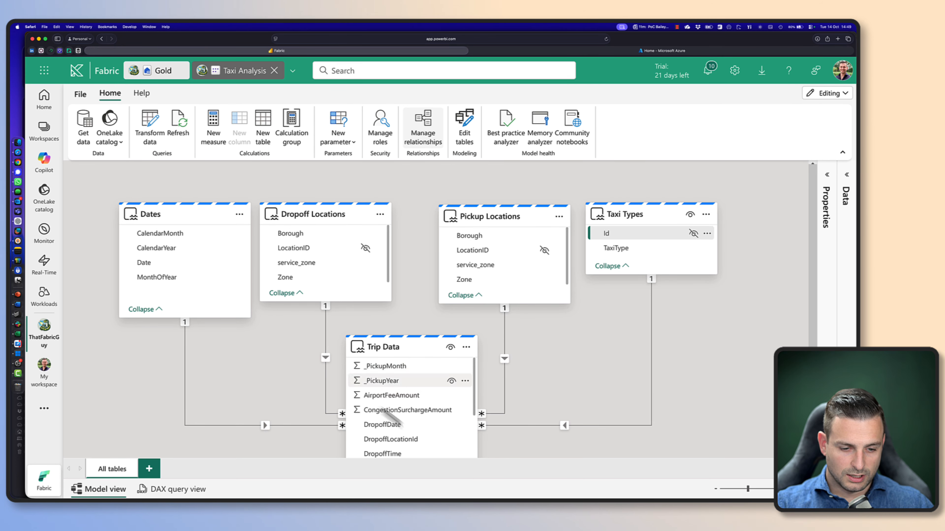
Hide the Trip Data fields _PickupMonth, _PickupYear, AirportFeeAmount and CongestionSurchargeAmount from report view
{"action": "scroll", "coordinate": [406, 383], "scroll_direction": "down", "scroll_amount": 10}
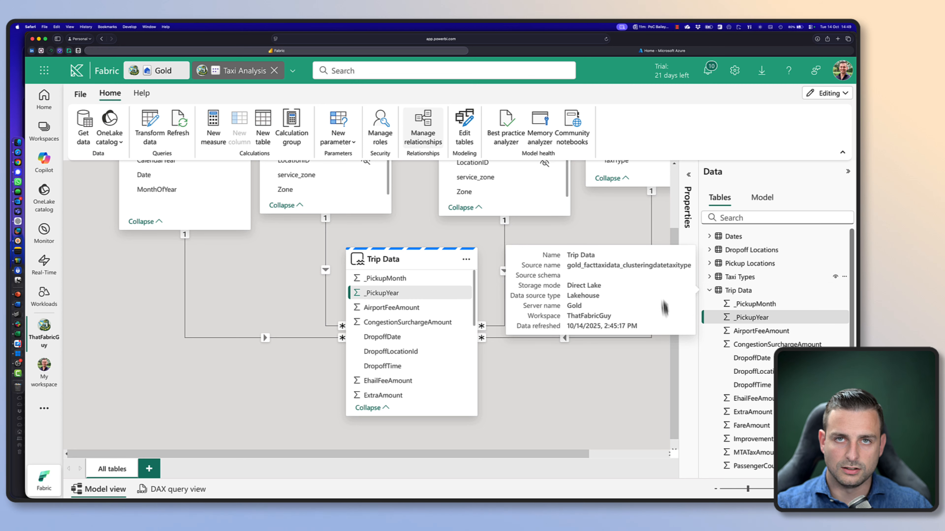
{"action": "left_click", "coordinate": [759, 304]}
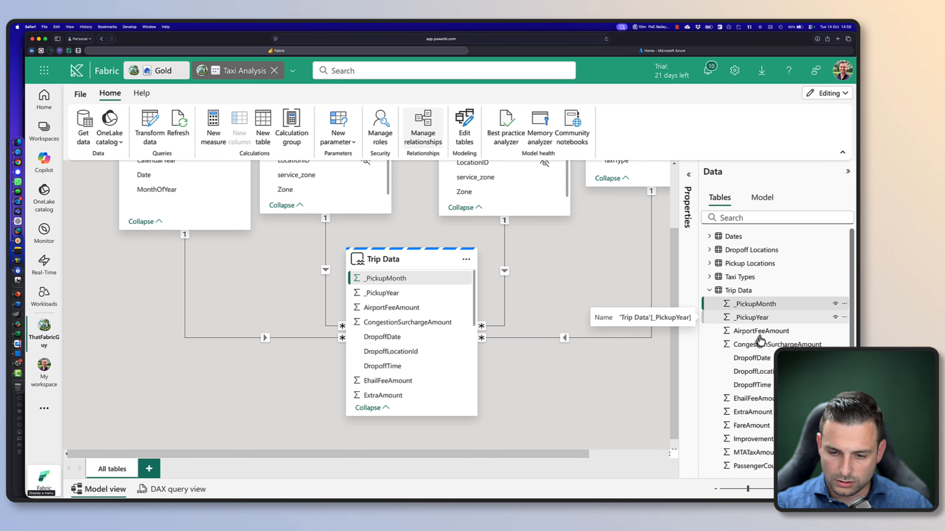
{"action": "right_click", "coordinate": [764, 319]}
{"action": "left_click", "coordinate": [769, 306]}
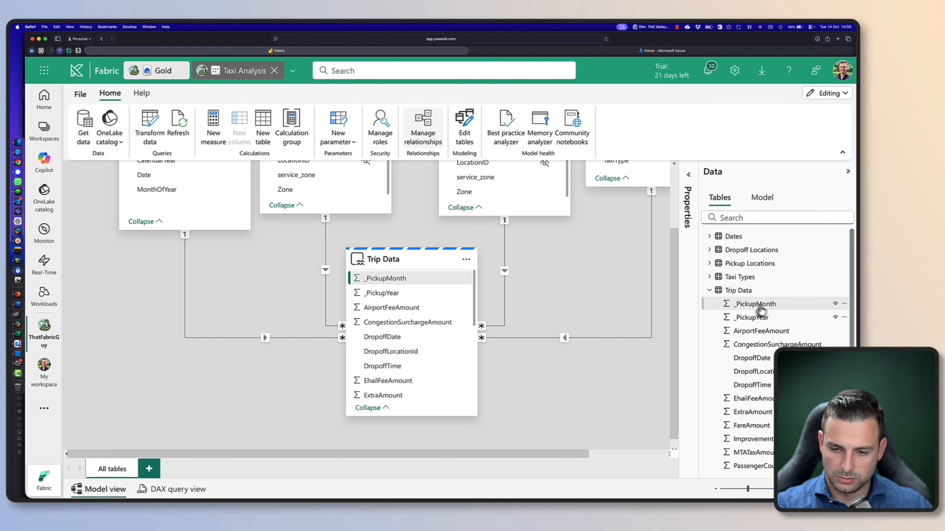
{"action": "left_click", "coordinate": [768, 343], "text": "shift"}
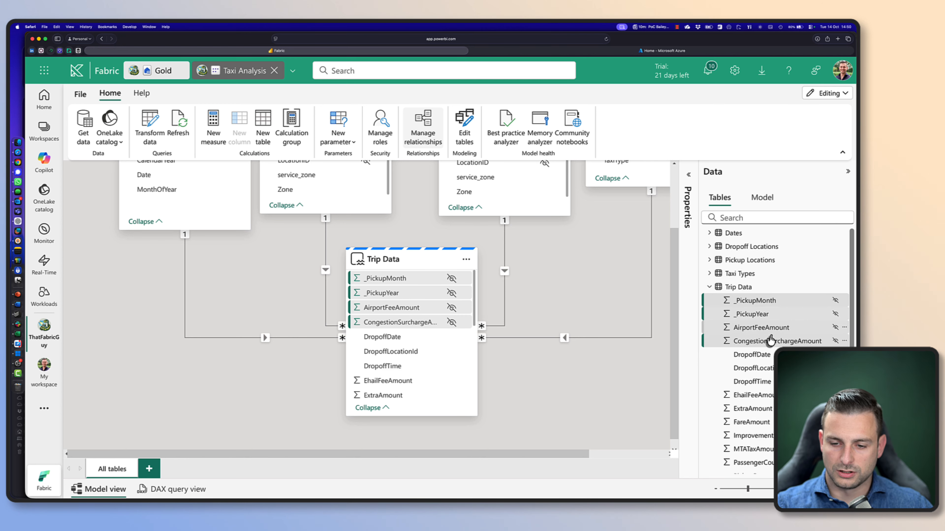
Hide all remaining Trip Data fields, from DropoffDate through TripDistance, from report view
{"action": "scroll", "coordinate": [774, 327], "scroll_direction": "down", "scroll_amount": 3}
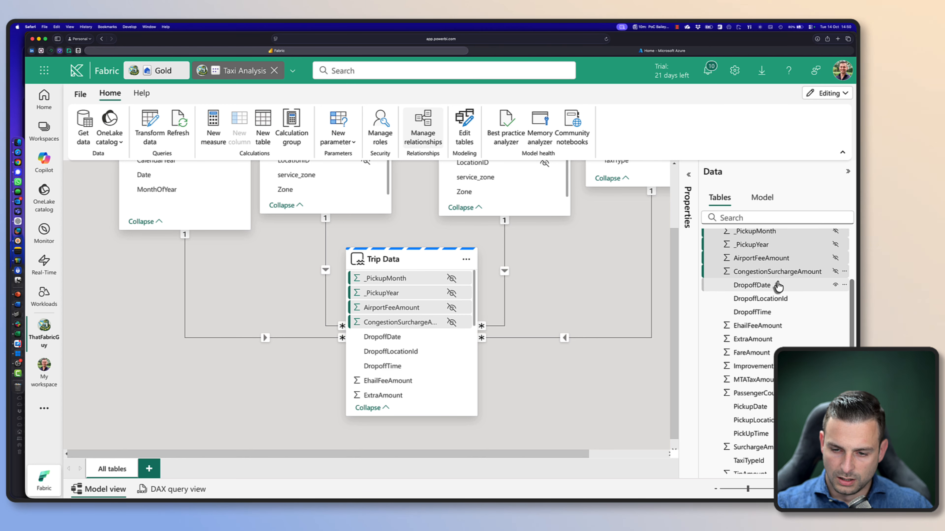
{"action": "left_click", "coordinate": [777, 287]}
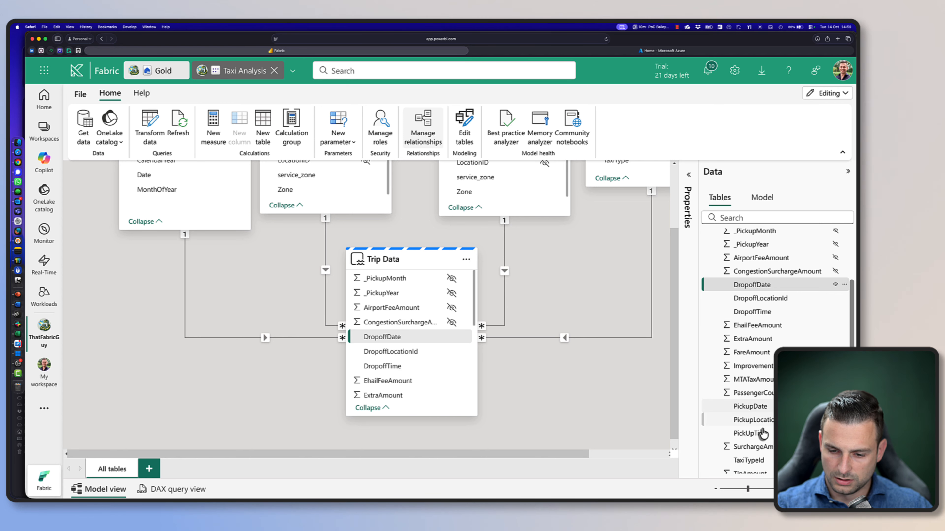
{"action": "scroll", "coordinate": [771, 455], "scroll_direction": "down", "scroll_amount": 2}
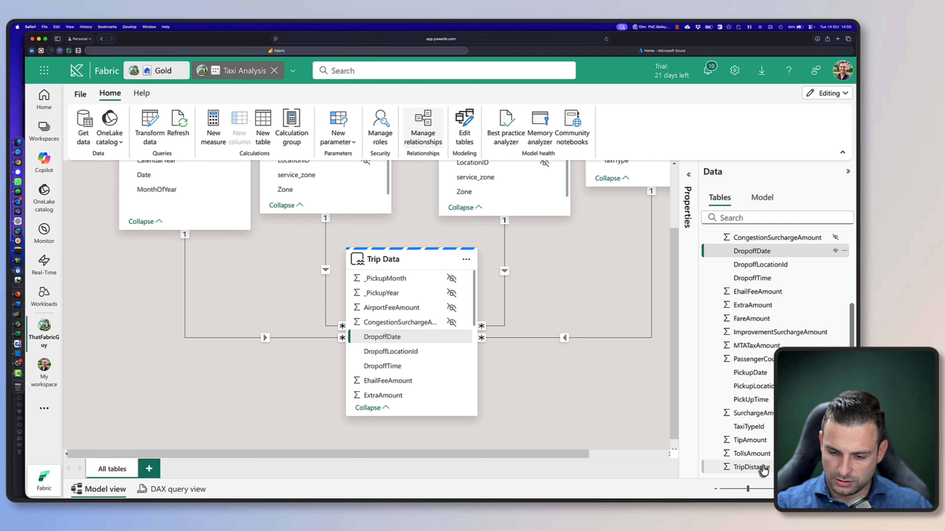
{"action": "left_click", "coordinate": [752, 453], "text": "shift"}
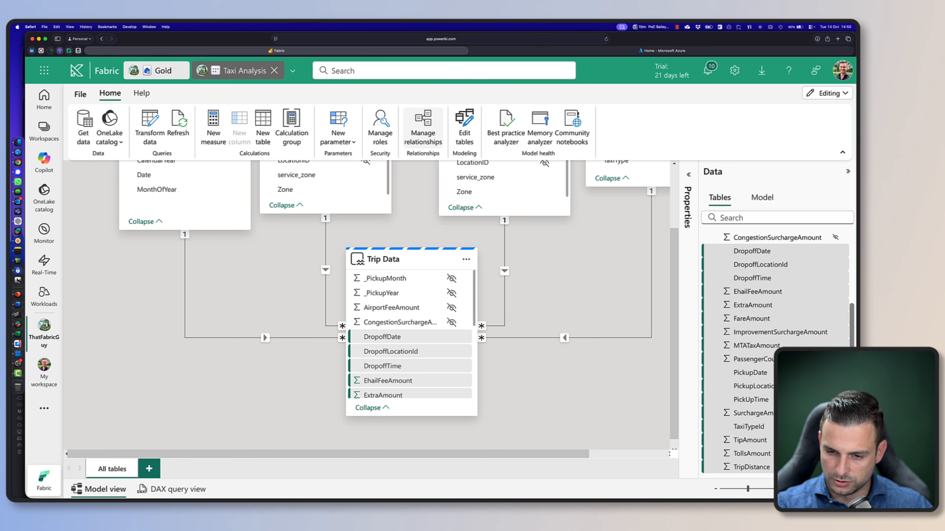
{"action": "scroll", "coordinate": [758, 442], "scroll_direction": "up", "scroll_amount": 5}
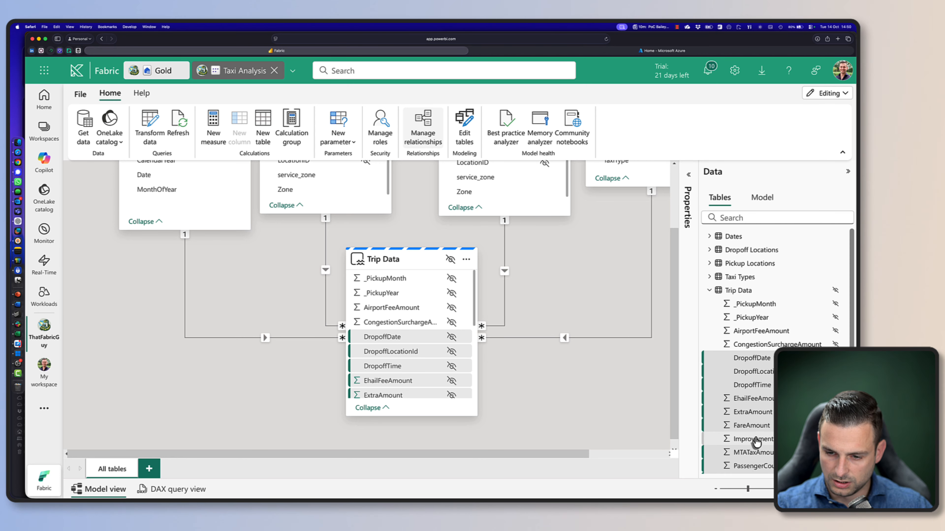
{"action": "scroll", "coordinate": [757, 443], "scroll_direction": "down", "scroll_amount": 3}
{"action": "scroll", "coordinate": [756, 443], "scroll_direction": "down", "scroll_amount": 2}
Check the hidden property of the selected Trip Data fields and collapse the Properties and Data panes to review the model diagram
{"action": "left_click", "coordinate": [689, 381]}
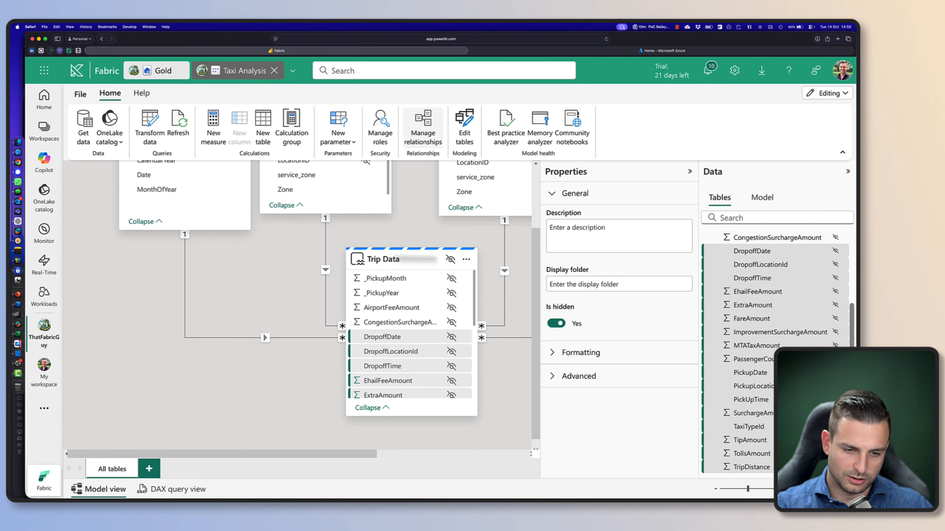
{"action": "mouse_move", "coordinate": [428, 338]}
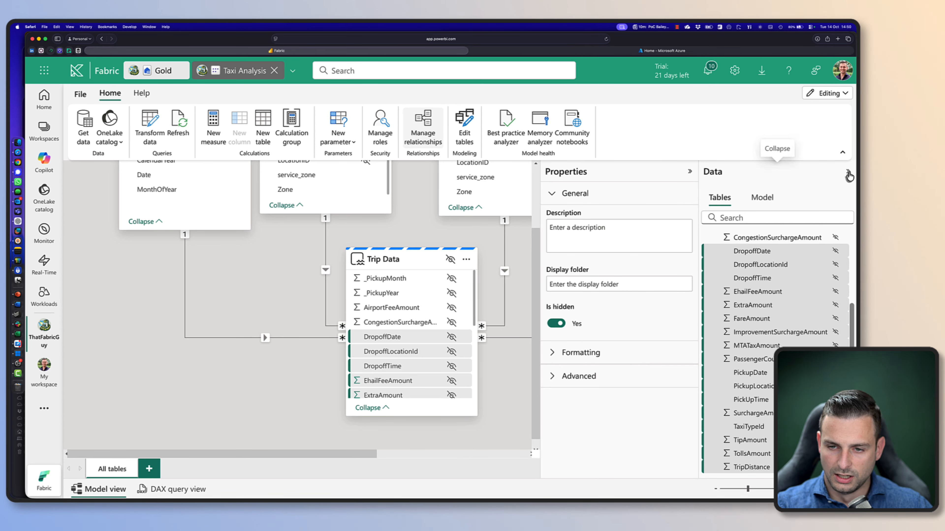
{"action": "left_click", "coordinate": [848, 172]}
{"action": "left_click", "coordinate": [828, 171]}
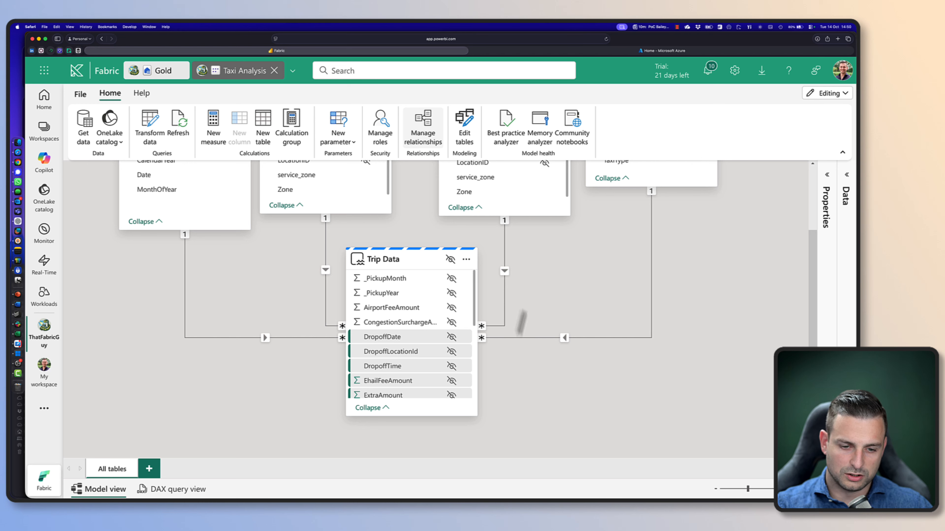
{"action": "scroll", "coordinate": [484, 354], "scroll_direction": "up", "scroll_amount": 2}
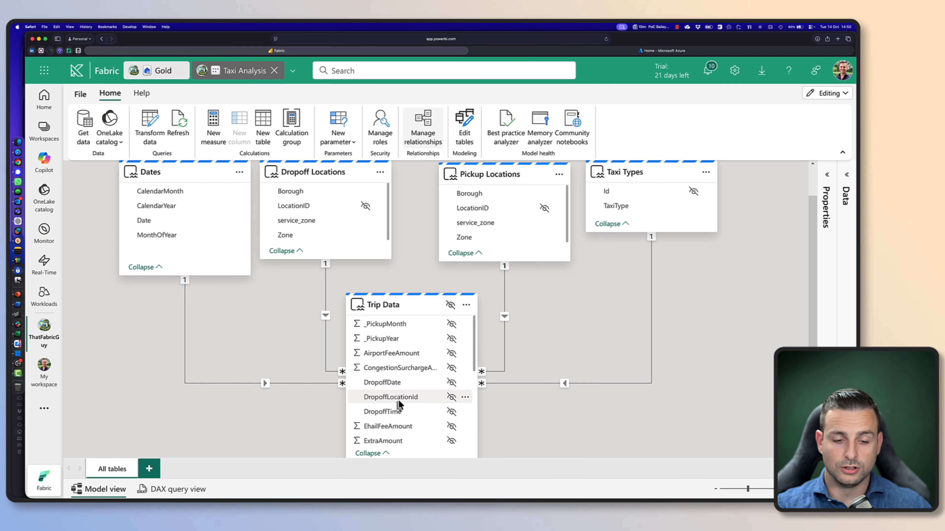
{"action": "scroll", "coordinate": [446, 373], "scroll_direction": "down", "scroll_amount": 5}
{"action": "scroll", "coordinate": [431, 377], "scroll_direction": "up", "scroll_amount": 6}
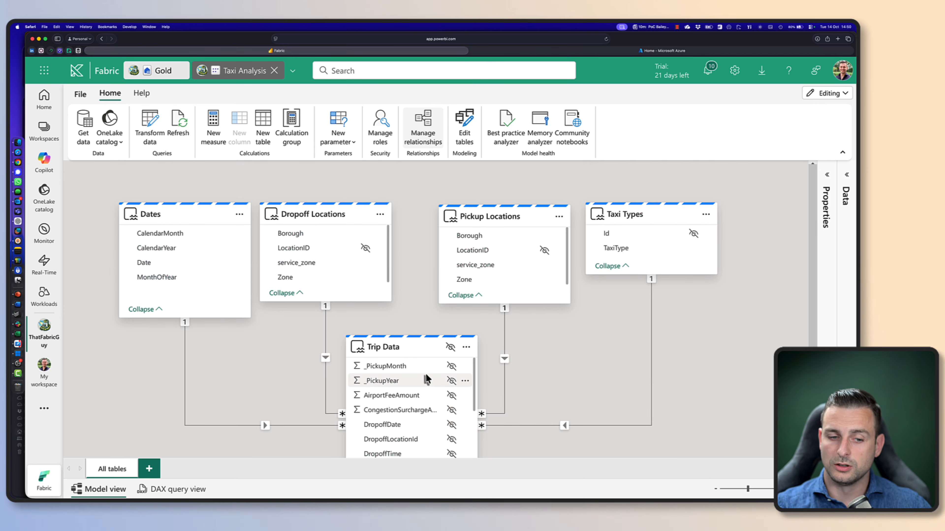
Review the Trip Data fields and start a new measure named Trip Distance (miles)
{"action": "scroll", "coordinate": [420, 328], "scroll_direction": "down", "scroll_amount": 2}
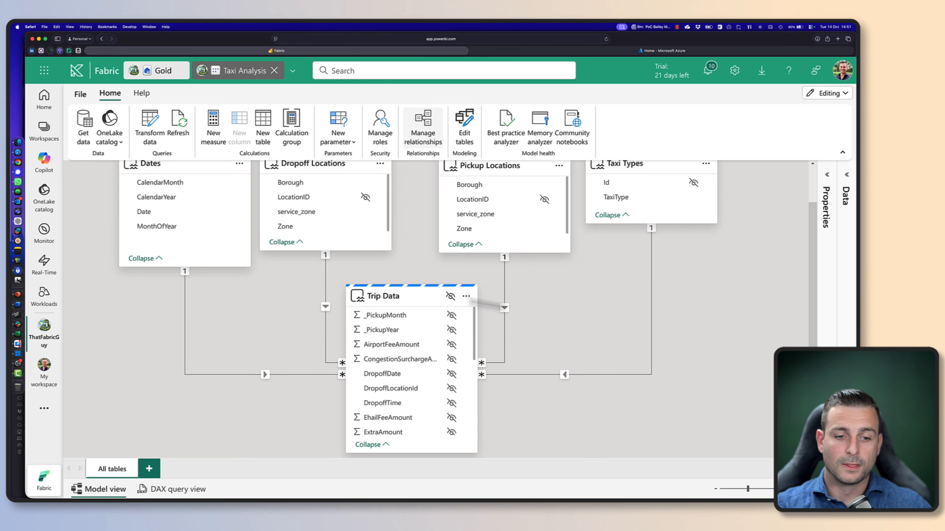
{"action": "scroll", "coordinate": [400, 346], "scroll_direction": "up", "scroll_amount": 2}
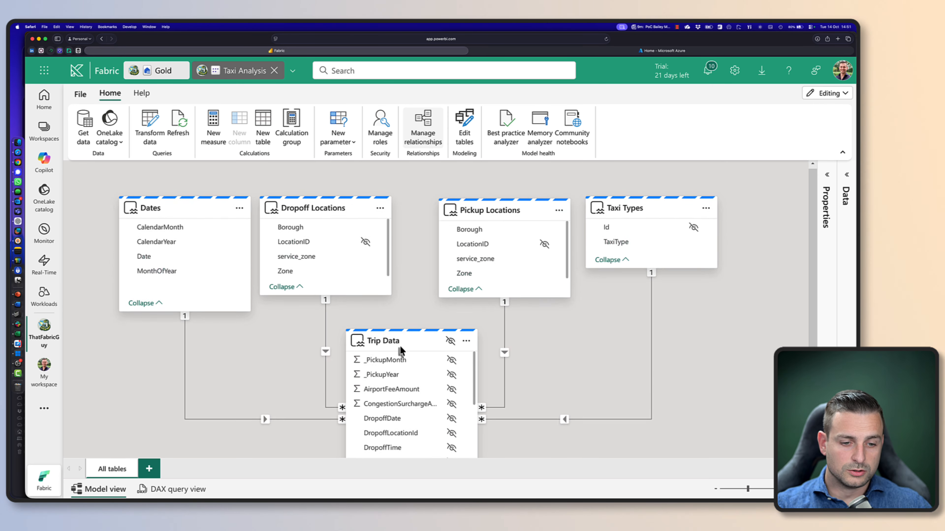
{"action": "scroll", "coordinate": [417, 342], "scroll_direction": "down", "scroll_amount": 6}
{"action": "scroll", "coordinate": [427, 338], "scroll_direction": "down", "scroll_amount": 2}
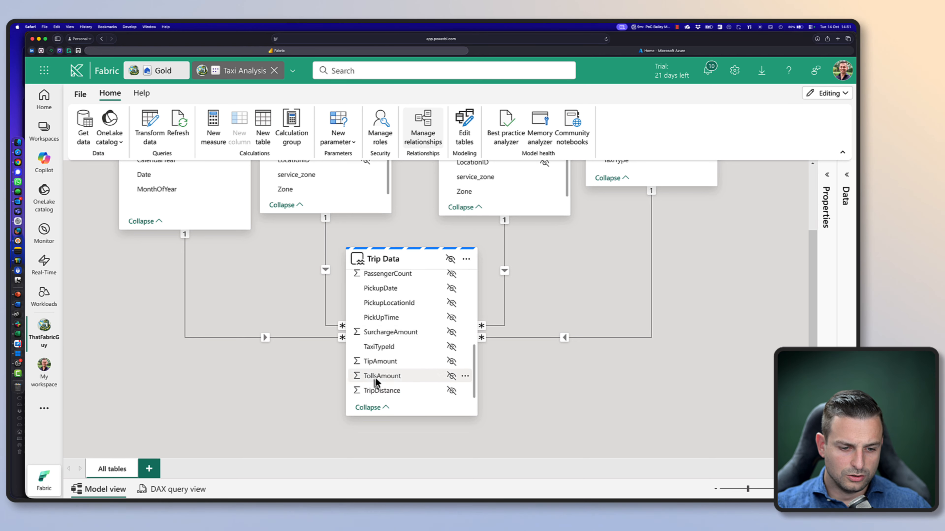
{"action": "scroll", "coordinate": [443, 397], "scroll_direction": "up", "scroll_amount": 5}
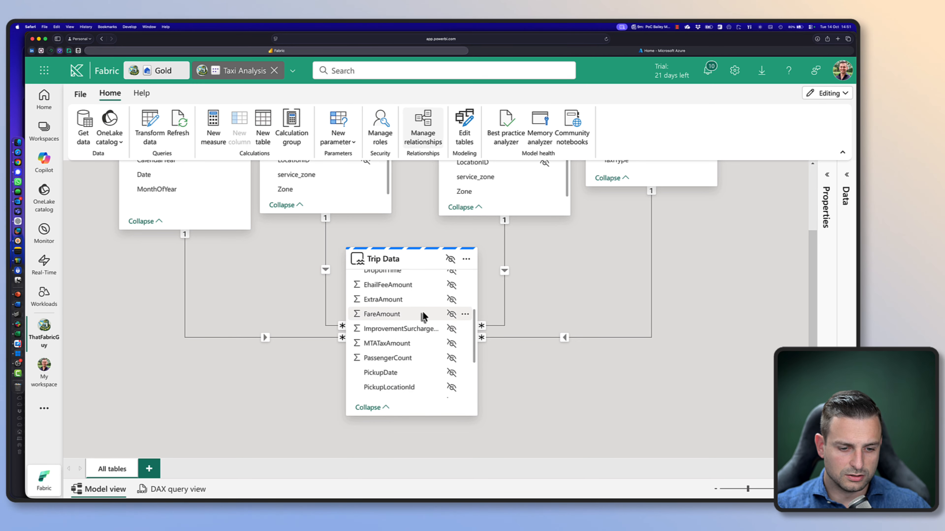
{"action": "scroll", "coordinate": [423, 335], "scroll_direction": "up", "scroll_amount": 1}
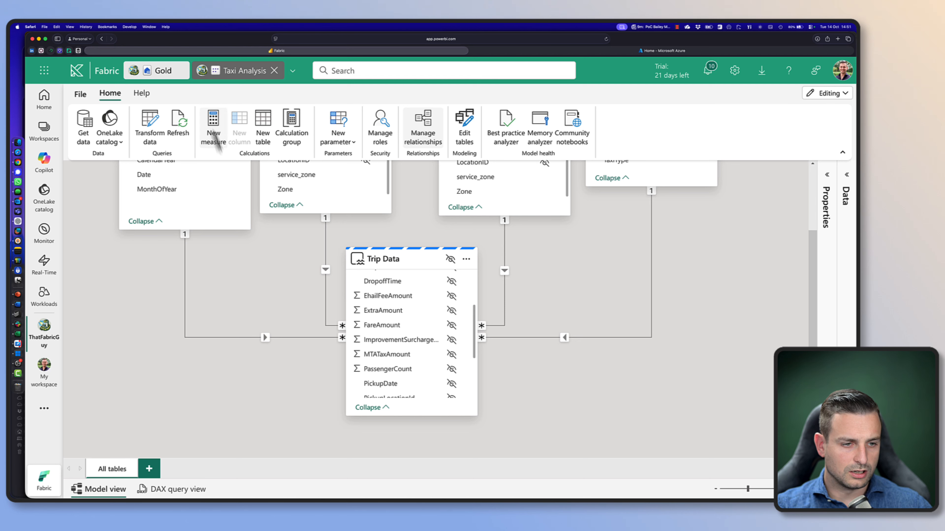
{"action": "left_click", "coordinate": [214, 135]}
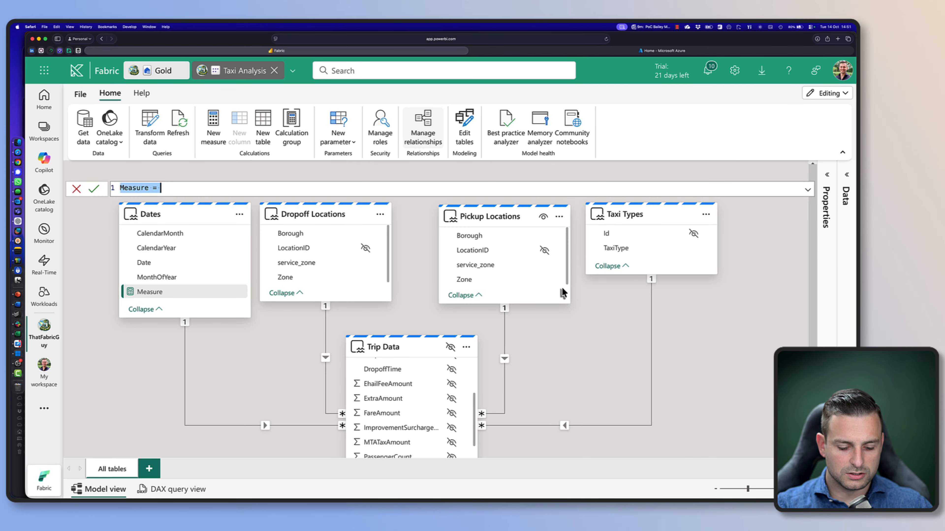
{"action": "type", "text": "Trip Distance"}
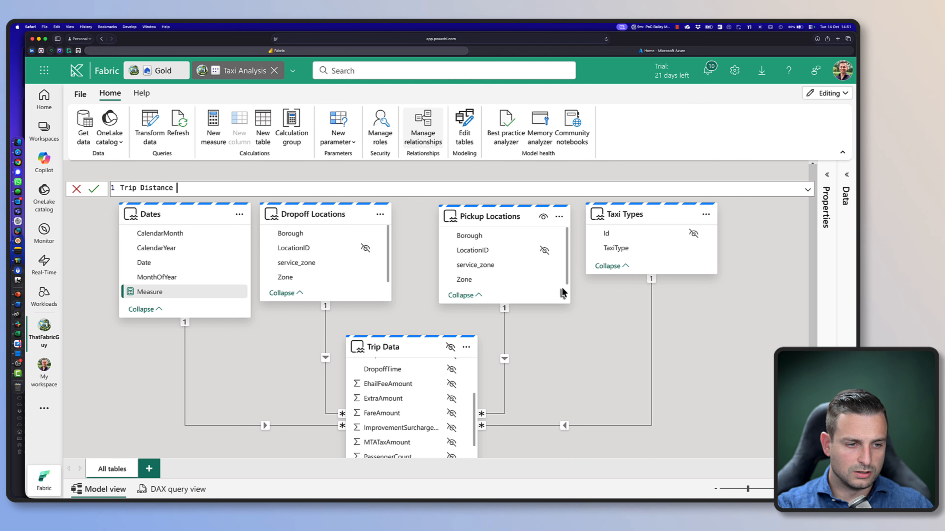
{"action": "type", "text": " (miles) = "}
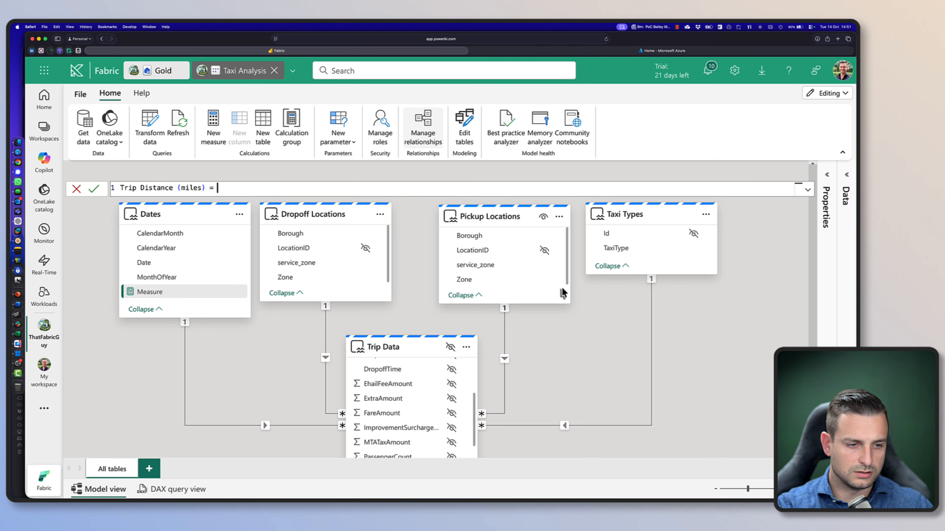
{"action": "type", "text": "SUM "}
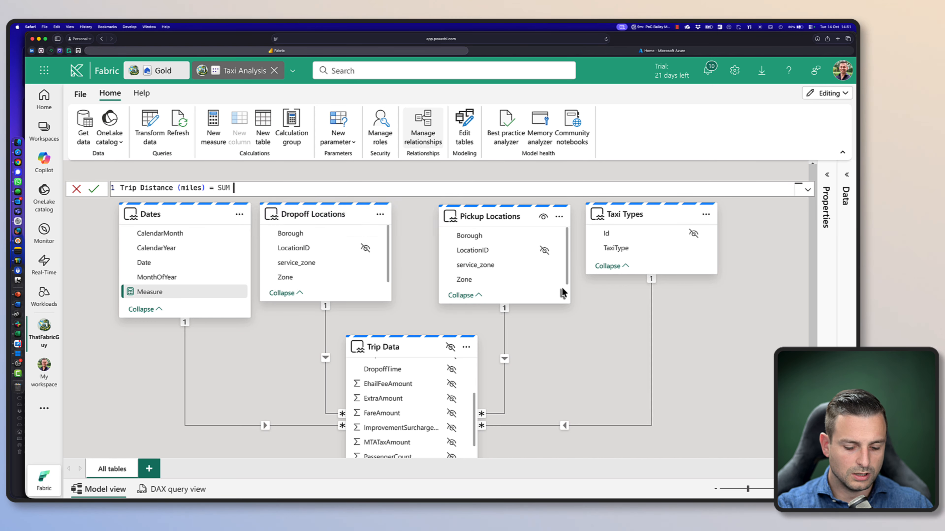
{"action": "type", "text": "( Ty"}
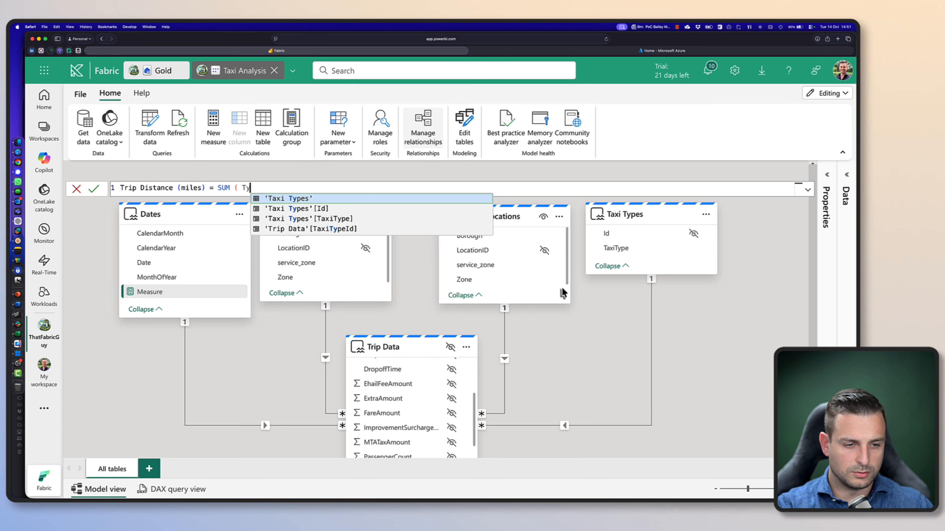
Define the Trip Distance (miles) measure as SUM ( 'Trip Data'[TripDistance] ) and commit it
{"action": "key", "text": "BackSpace"}
{"action": "type", "text": "rip"}
{"action": "key", "text": "Tab"}
{"action": "type", "text": "["}
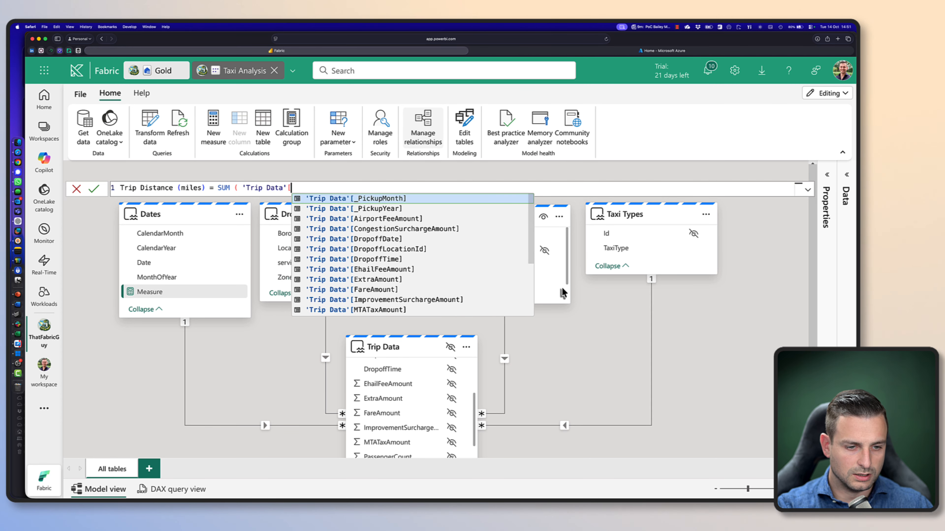
{"action": "type", "text": "di"}
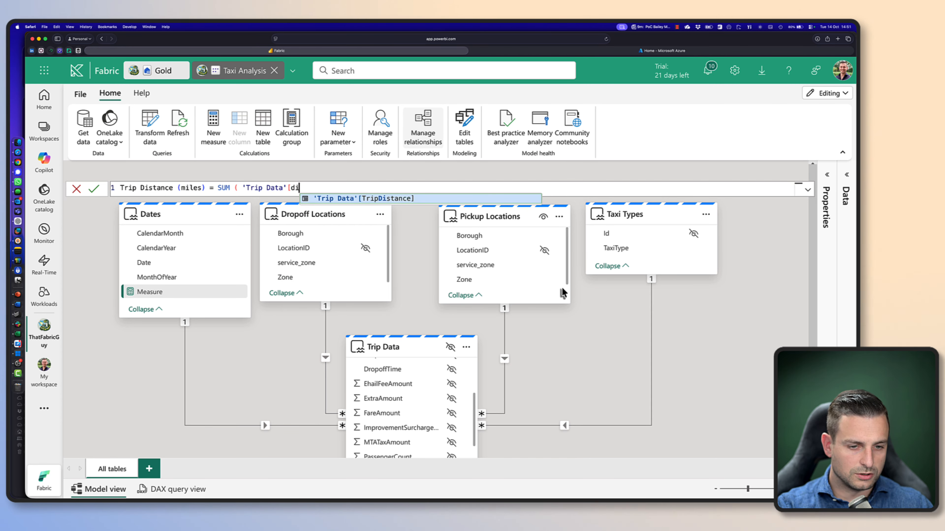
{"action": "key", "text": "Tab"}
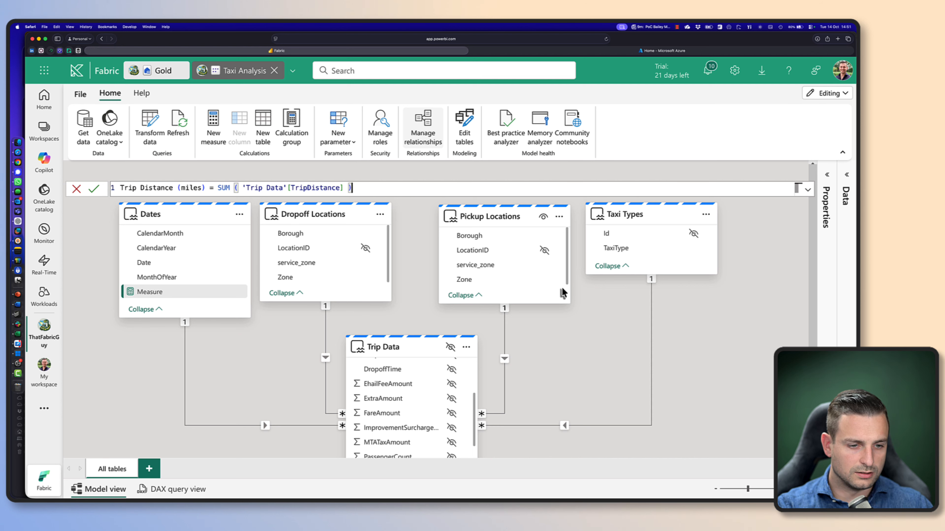
{"action": "key", "text": "Return"}
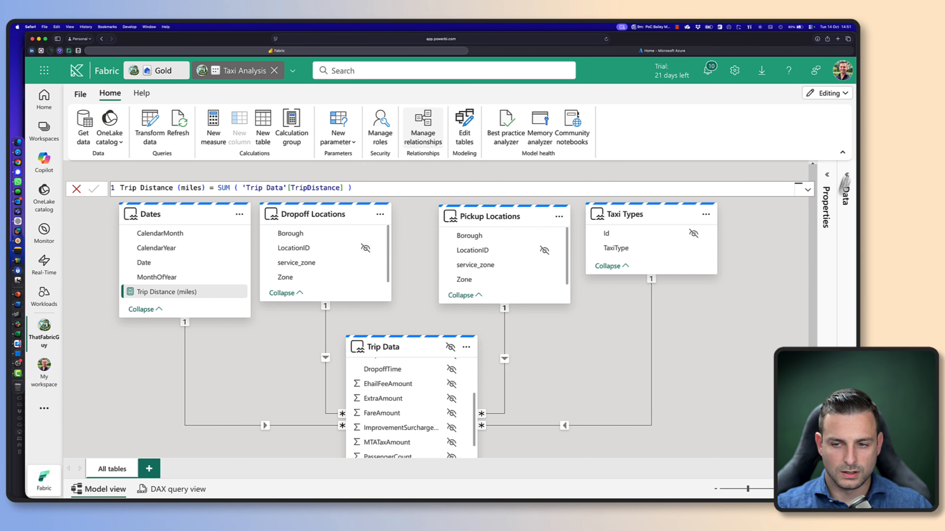
Locate the Trip Distance (miles) measure under Dates and look through its available options and the semantic model's item overview
{"action": "left_click", "coordinate": [845, 187]}
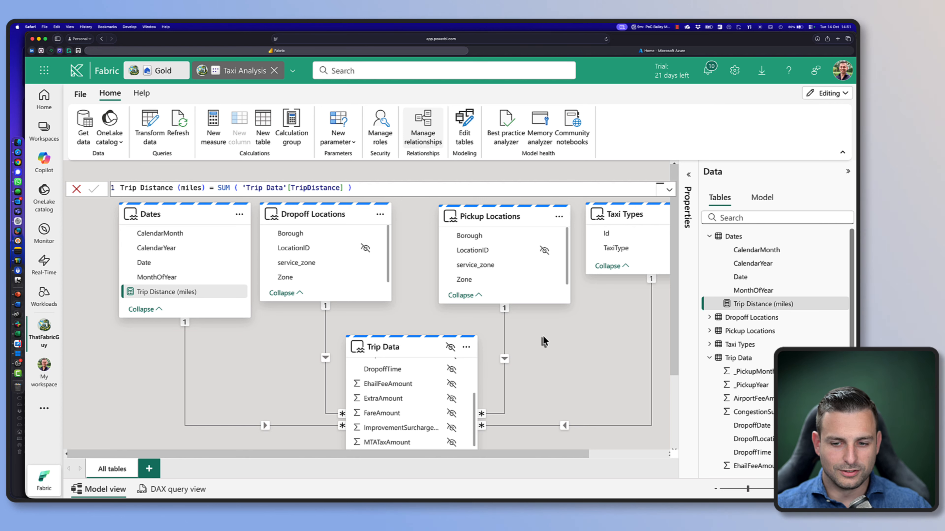
{"action": "left_click", "coordinate": [760, 309]}
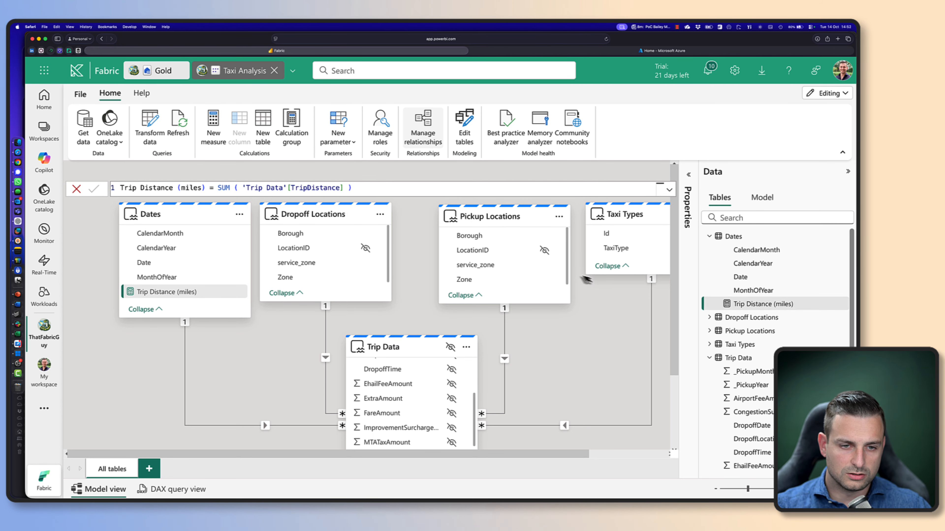
{"action": "right_click", "coordinate": [755, 303]}
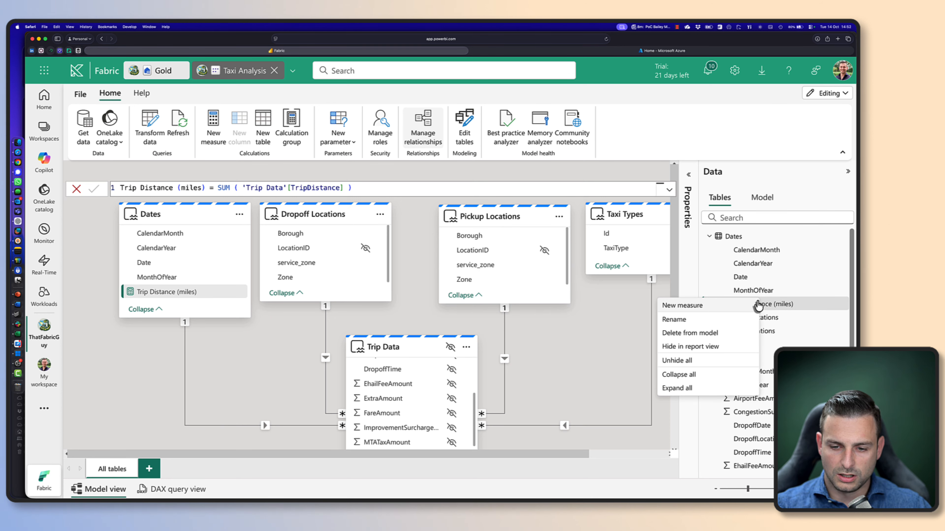
{"action": "left_click", "coordinate": [624, 328]}
{"action": "left_click", "coordinate": [844, 305]}
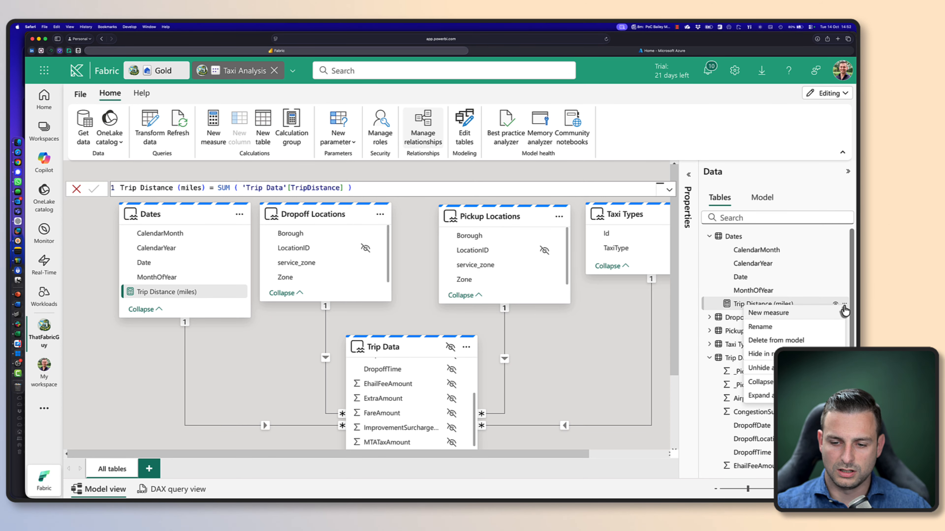
{"action": "left_click", "coordinate": [141, 94]}
{"action": "left_click", "coordinate": [109, 93]}
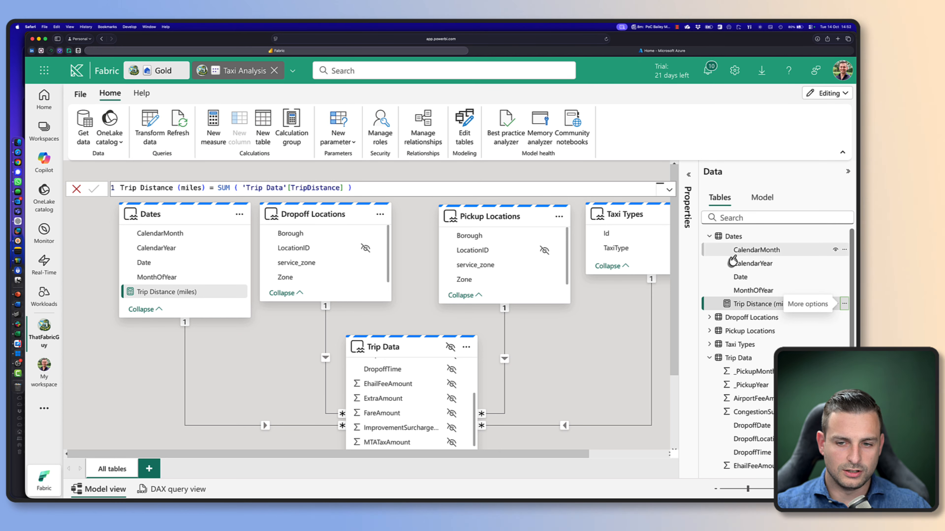
{"action": "left_click", "coordinate": [765, 201]}
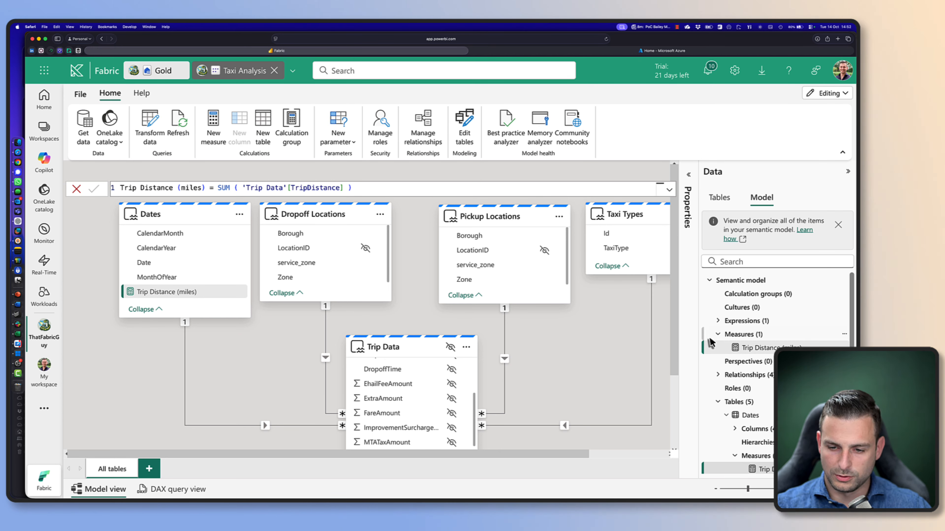
Set the home table of the Trip Distance (miles) measure to Trip Data
{"action": "left_click", "coordinate": [688, 189]}
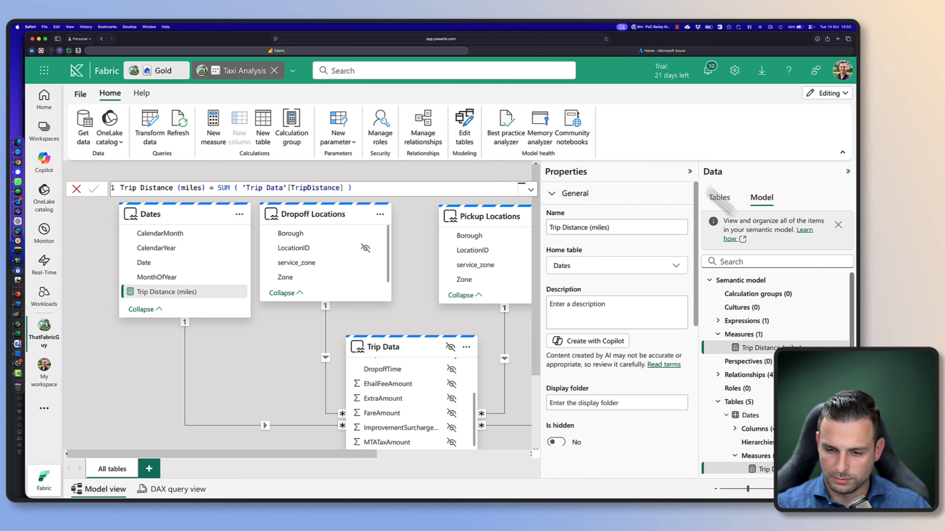
{"action": "left_click", "coordinate": [594, 273]}
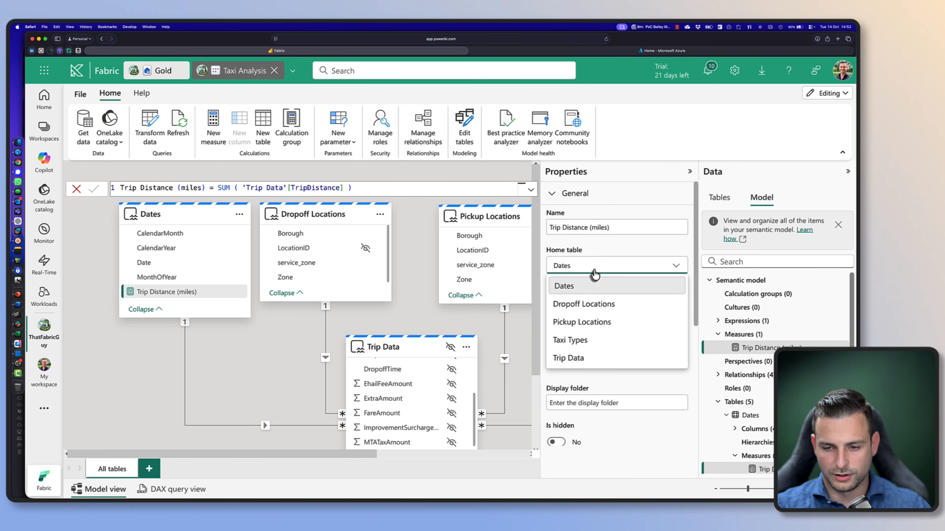
{"action": "left_click", "coordinate": [720, 201]}
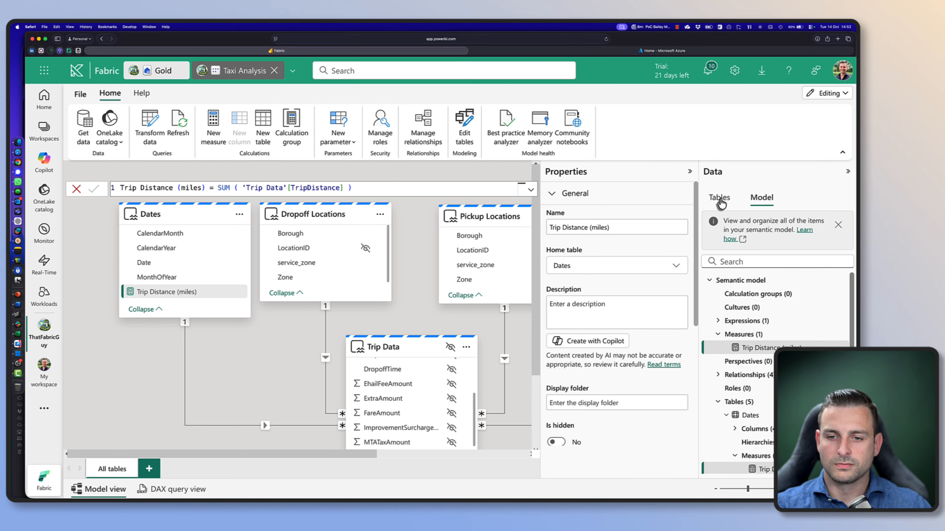
{"action": "left_click", "coordinate": [721, 203]}
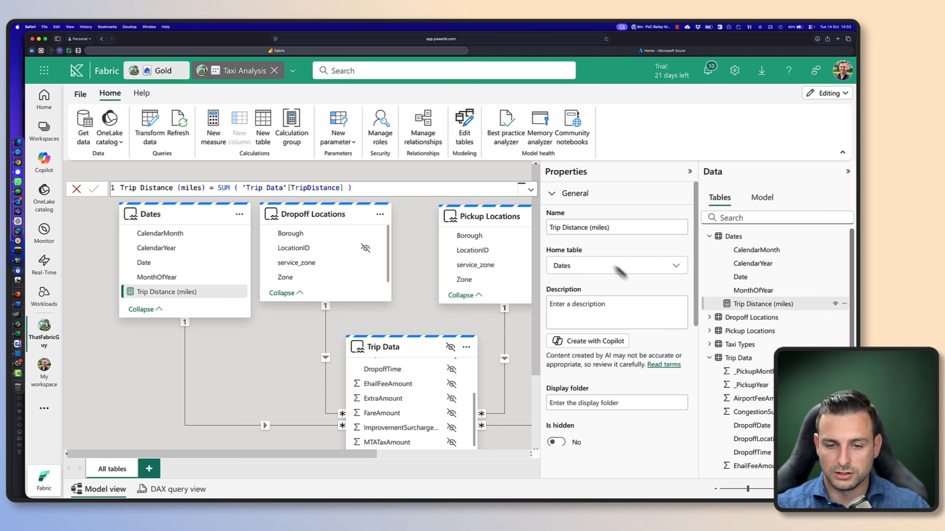
{"action": "left_click", "coordinate": [592, 266]}
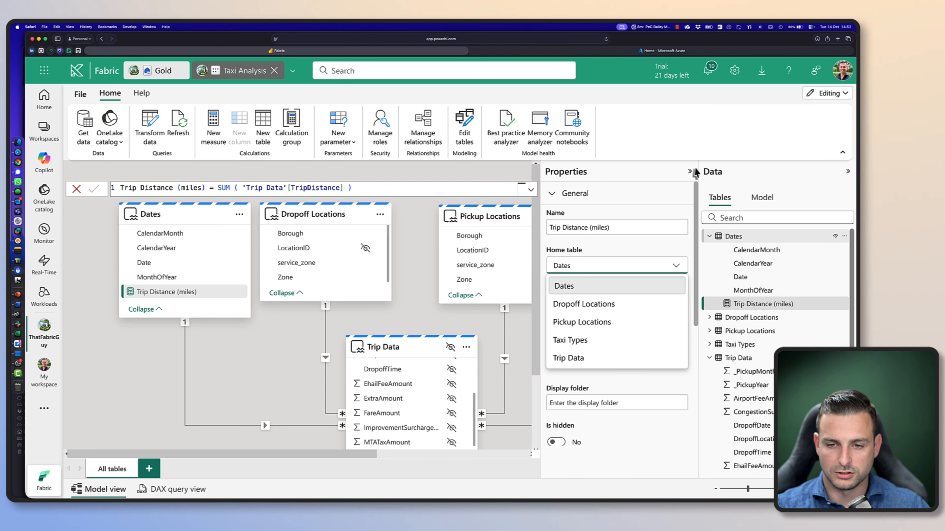
{"action": "left_click", "coordinate": [578, 361]}
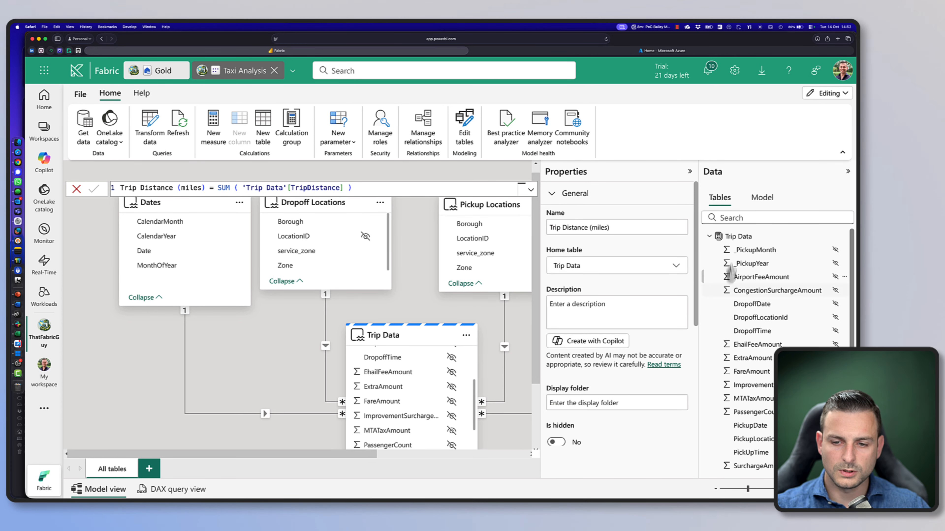
Check the measure's placement among the Trip Data fields, then collapse the Dates table and the measure's properties
{"action": "scroll", "coordinate": [758, 334], "scroll_direction": "down", "scroll_amount": 5}
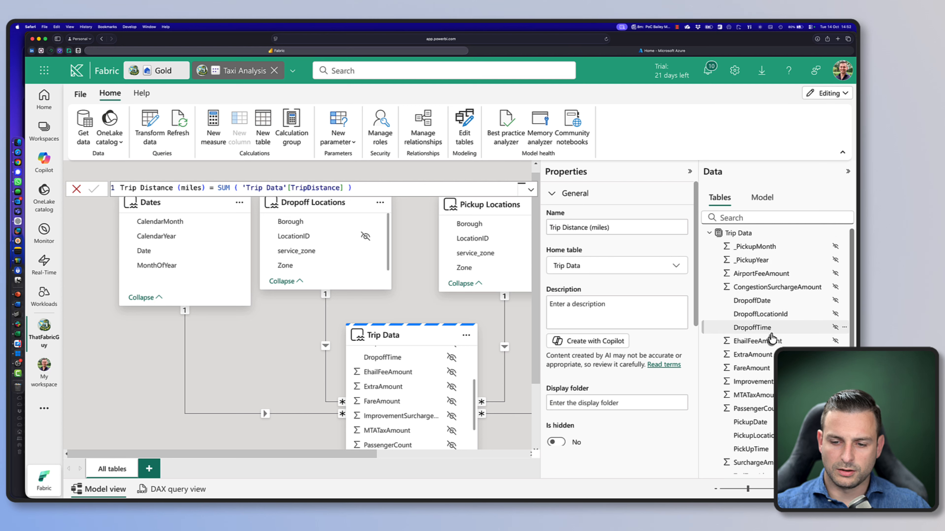
{"action": "scroll", "coordinate": [773, 333], "scroll_direction": "up", "scroll_amount": 5}
{"action": "scroll", "coordinate": [763, 369], "scroll_direction": "down", "scroll_amount": 7}
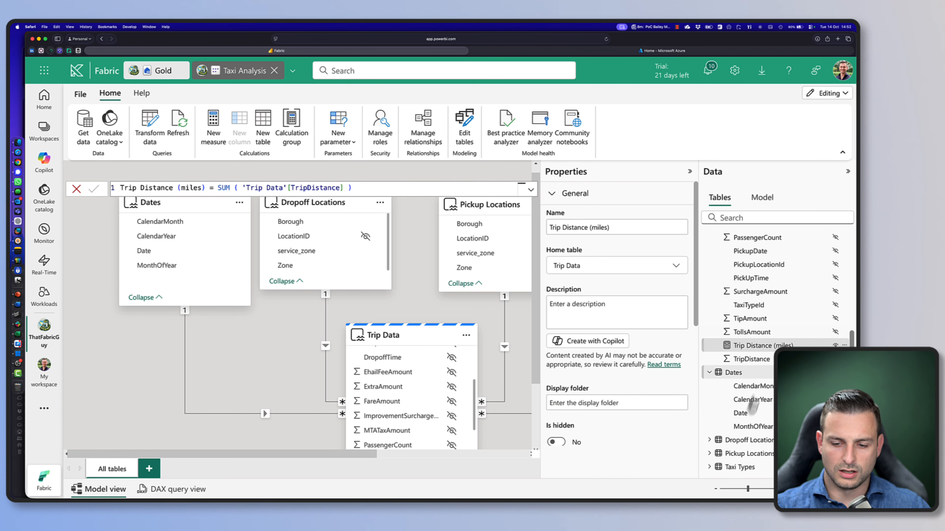
{"action": "left_click", "coordinate": [709, 373]}
{"action": "scroll", "coordinate": [730, 374], "scroll_direction": "up", "scroll_amount": 5}
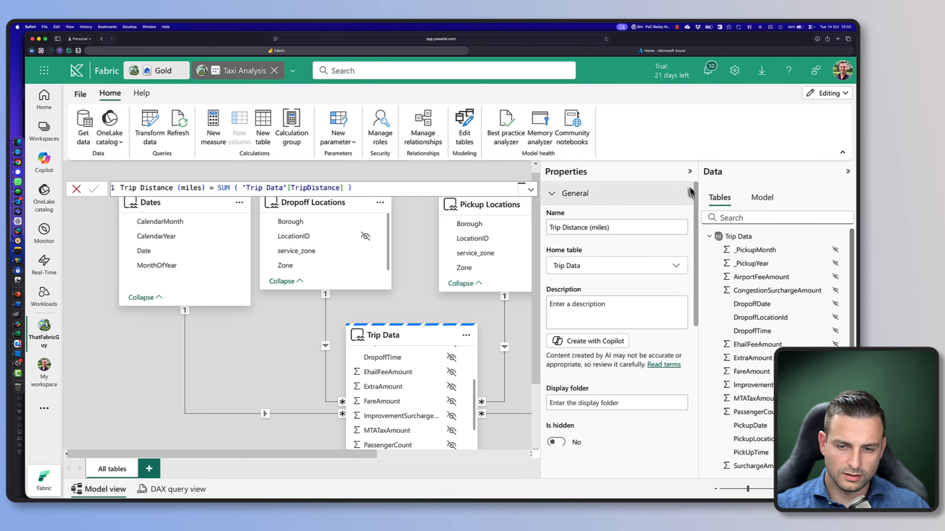
{"action": "left_click", "coordinate": [689, 171]}
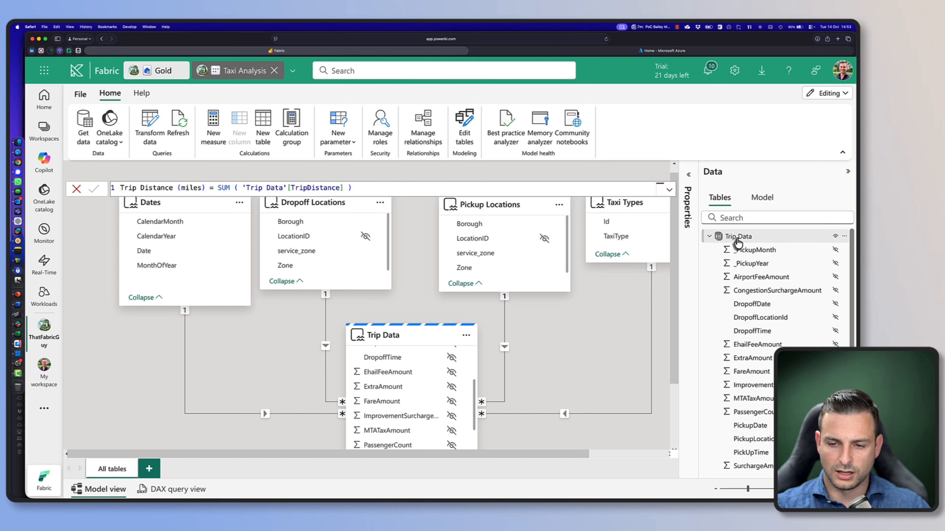
Create the measure Num of passengers = SUM ( 'Trip Data'[PassengerCount]) in the Trip Data table and commit it
{"action": "right_click", "coordinate": [738, 238]}
{"action": "key", "text": "Escape"}
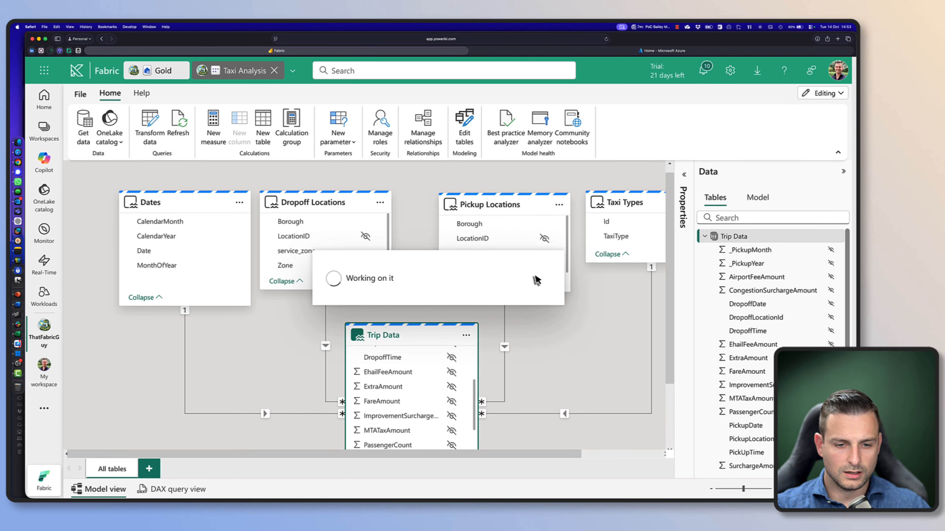
{"action": "type", "text": "Num of passengers"}
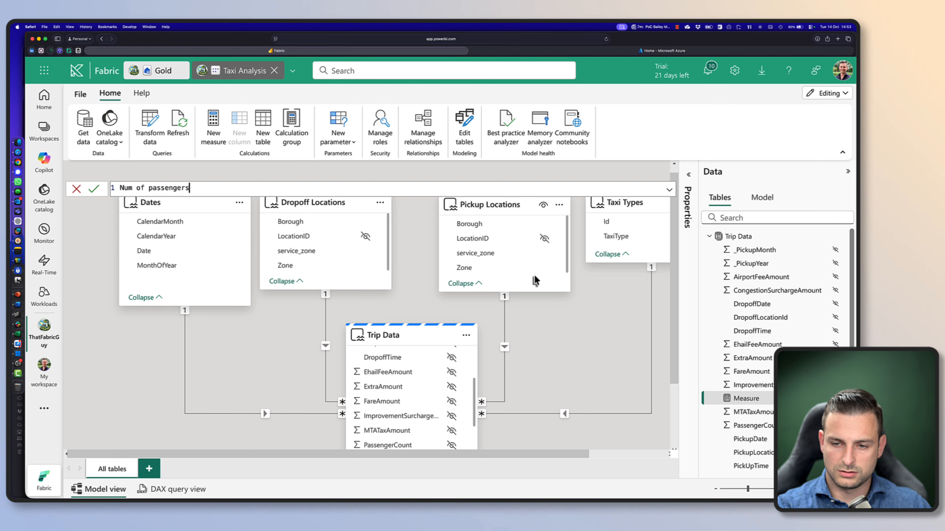
{"action": "type", "text": " = "}
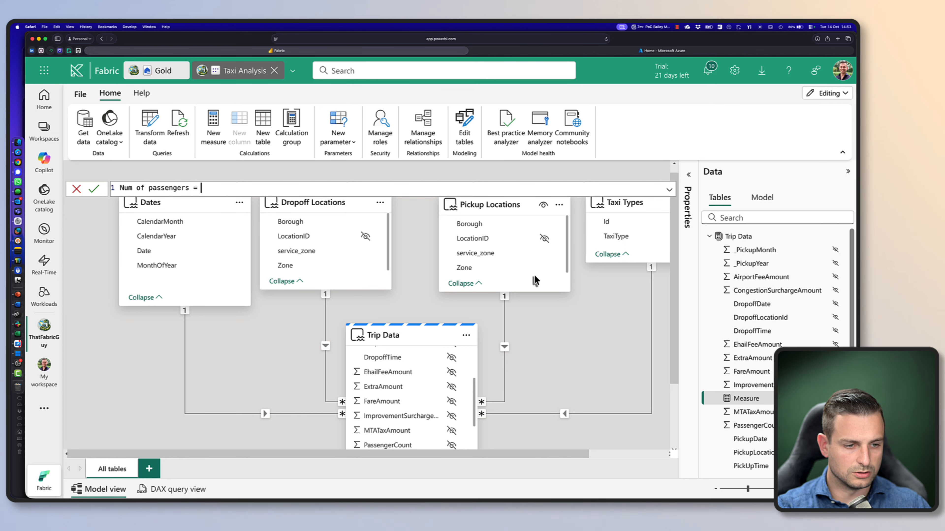
{"action": "type", "text": "SUM("}
{"action": "key", "text": "BackSpace"}
{"action": "type", "text": "( P{ass"}
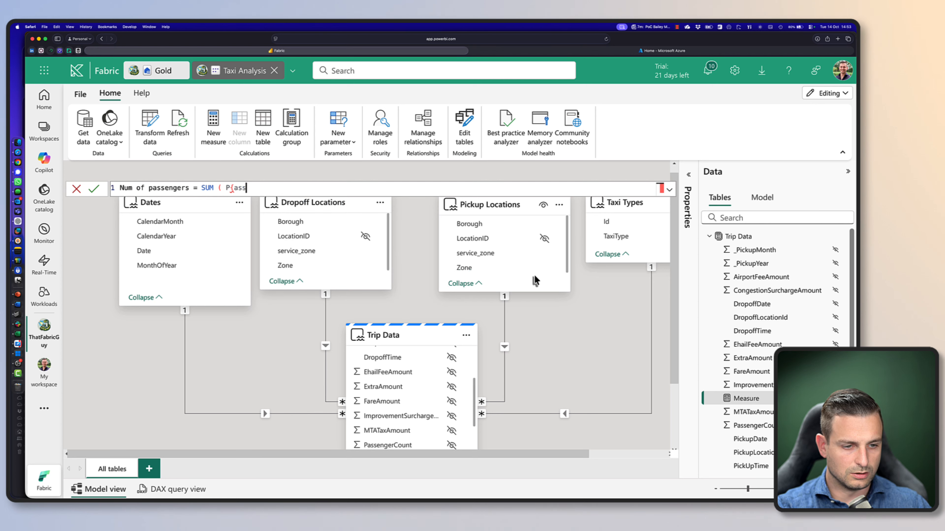
{"action": "key", "text": "BackSpace"}
{"action": "key", "text": "BackSpace"}
{"action": "key", "text": "BackSpace"}
{"action": "key", "text": "BackSpace"}
{"action": "type", "text": "ass"}
{"action": "key", "text": "Tab"}
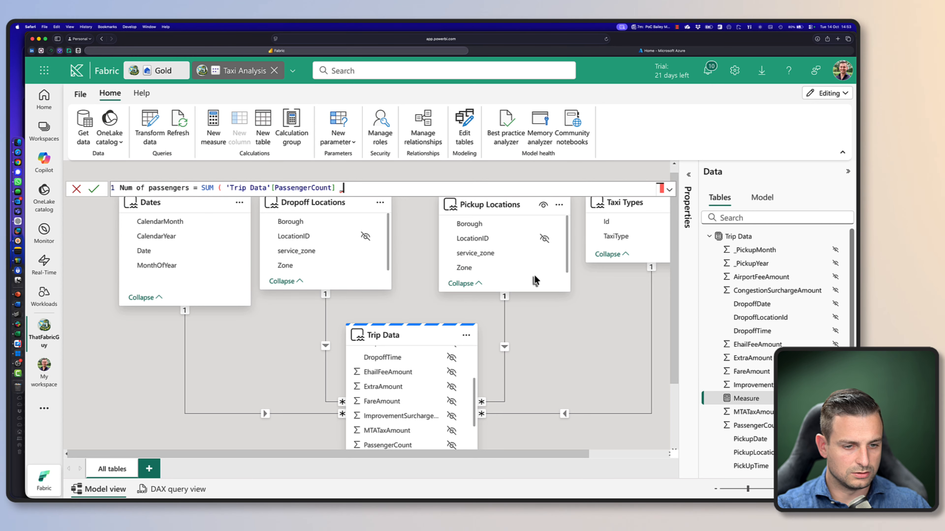
{"action": "key", "text": "Return"}
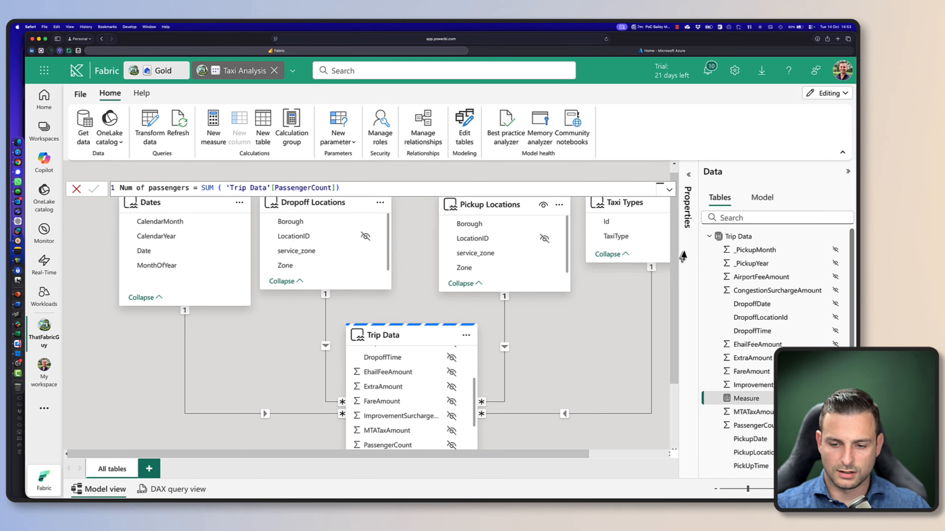
Add the Trip Data measure Fare Amount = SUM ( 'Trip Data'[FareAmount] ), correcting its closing parenthesis before committing
{"action": "right_click", "coordinate": [734, 237]}
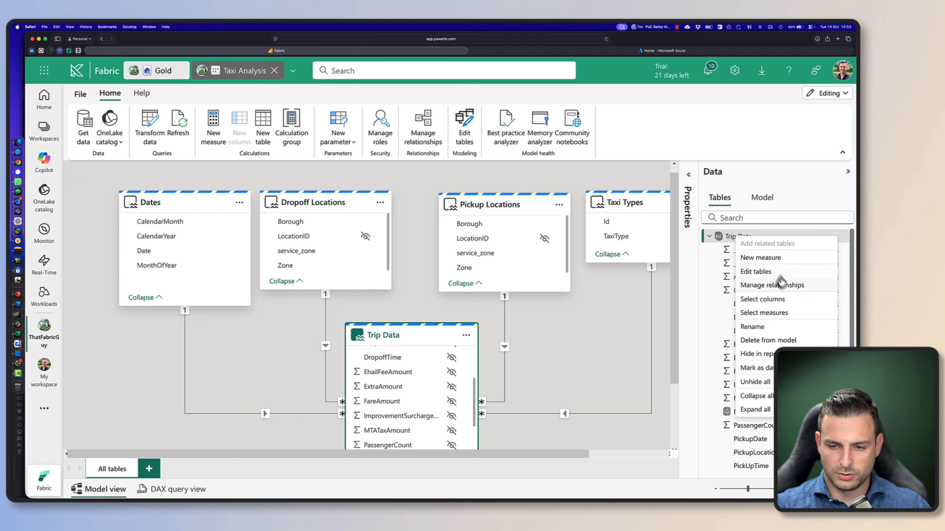
{"action": "left_click", "coordinate": [776, 260]}
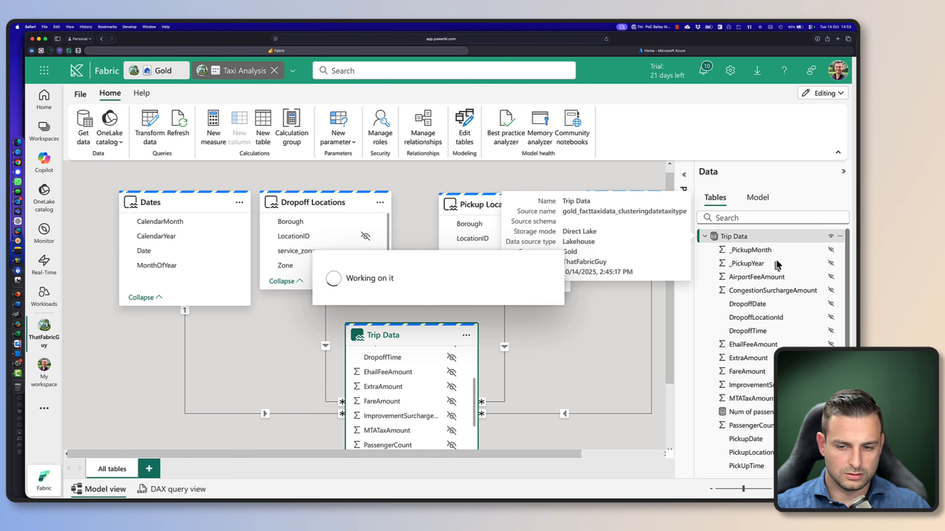
{"action": "type", "text": "Fare a"}
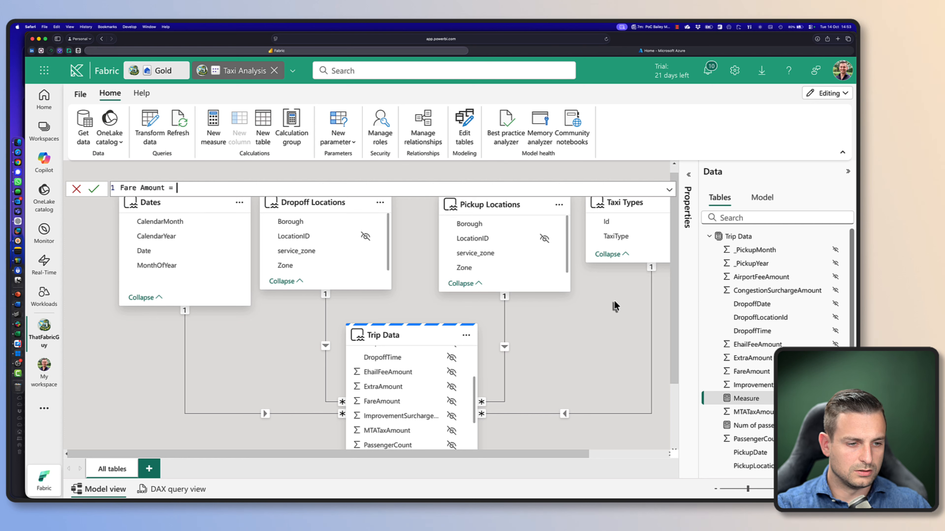
{"action": "type", "text": "mount = SUM ( 'Trip Data'[FareAmount] _"}
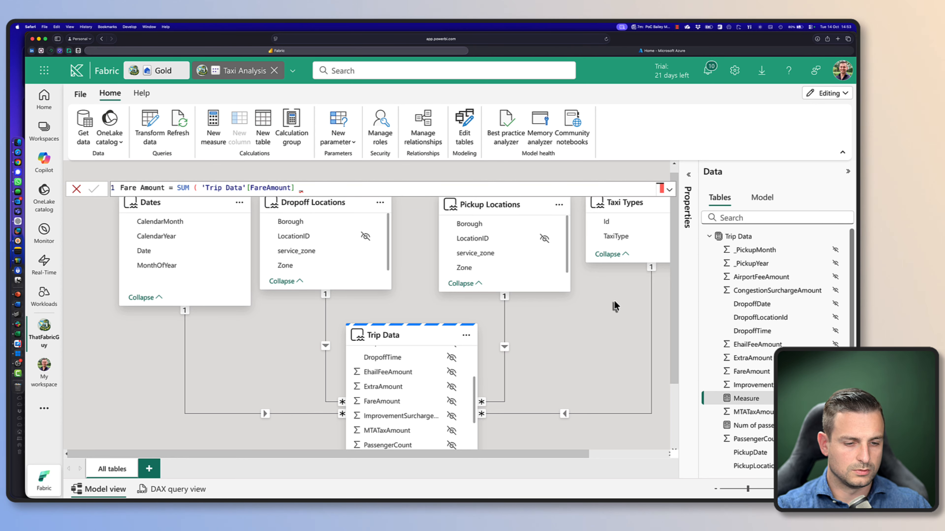
{"action": "left_click", "coordinate": [309, 193]}
{"action": "left_click", "coordinate": [309, 193]}
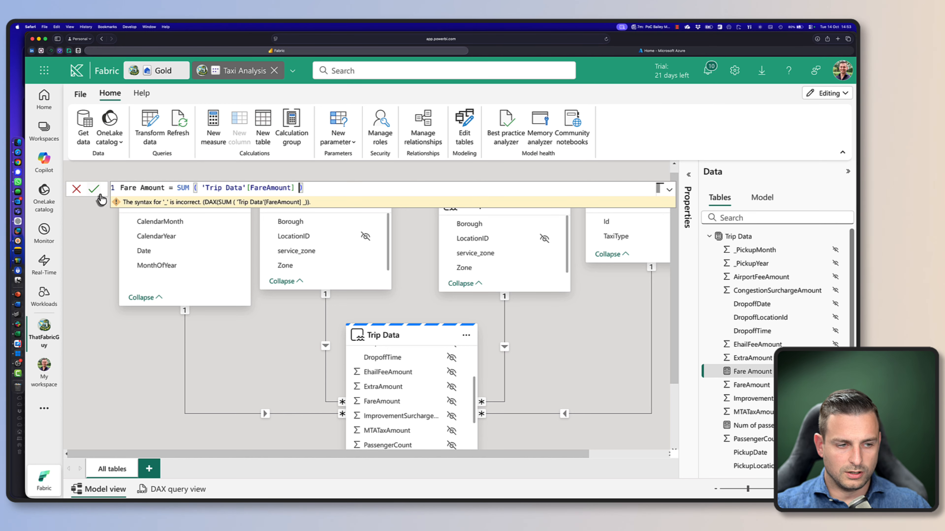
{"action": "left_click", "coordinate": [99, 193]}
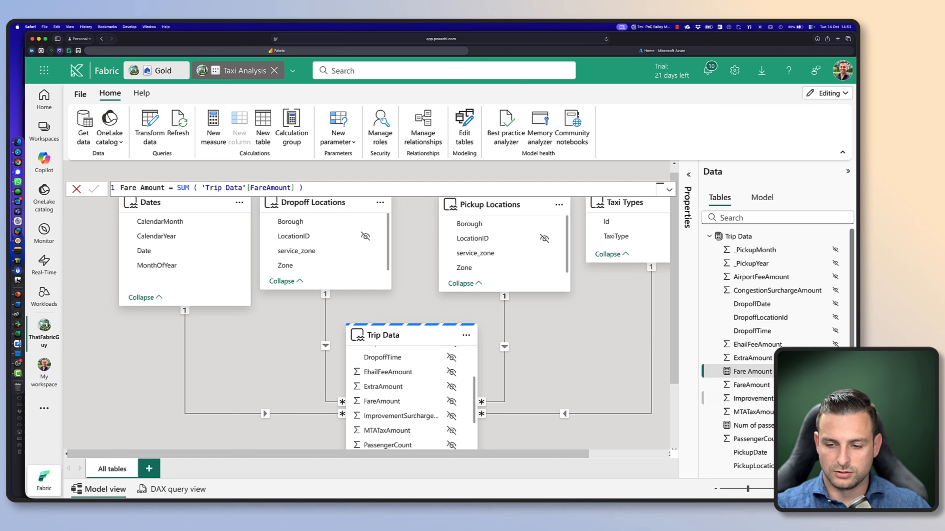
Capitalize the last word in the passenger measure's name so that it reads Num of Passengers
{"action": "scroll", "coordinate": [757, 376], "scroll_direction": "down", "scroll_amount": 1}
{"action": "scroll", "coordinate": [757, 377], "scroll_direction": "down", "scroll_amount": 3}
{"action": "left_click", "coordinate": [751, 359]}
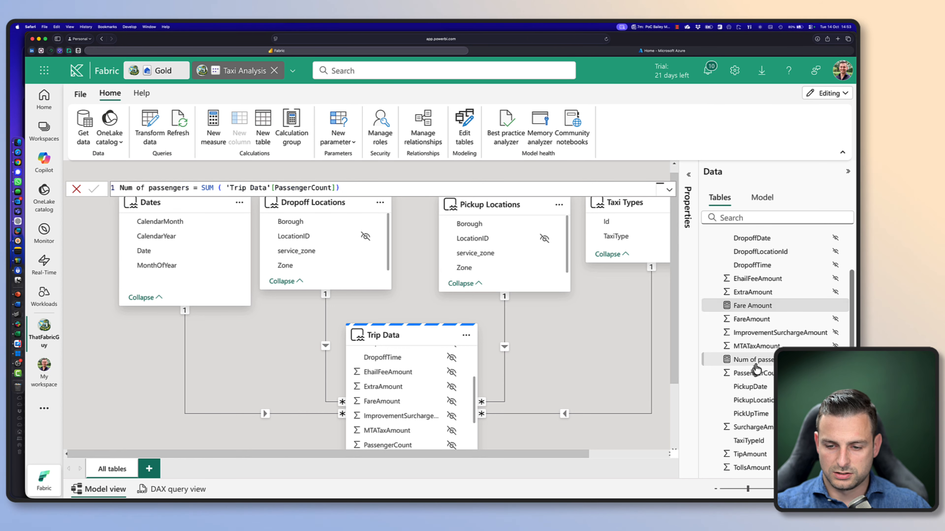
{"action": "left_click", "coordinate": [150, 189]}
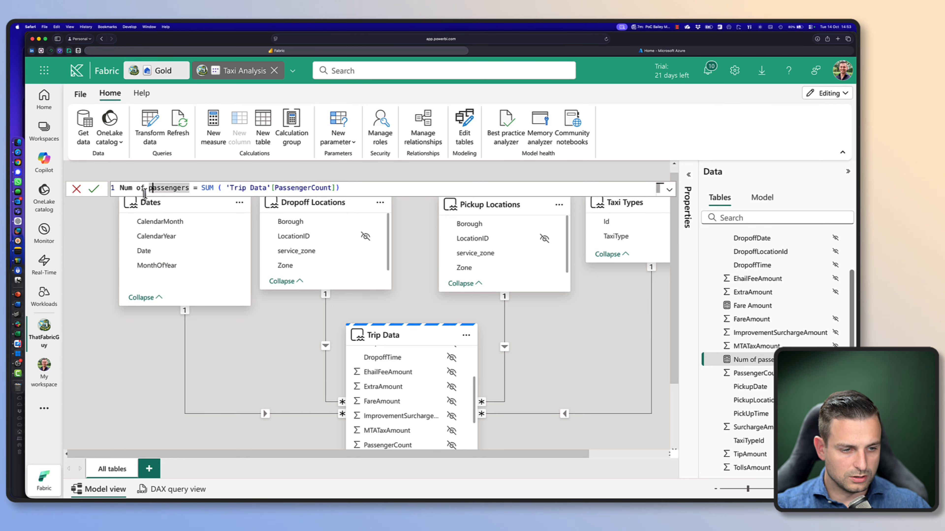
{"action": "key", "text": "Delete"}
{"action": "type", "text": "P"}
{"action": "key", "text": "Return"}
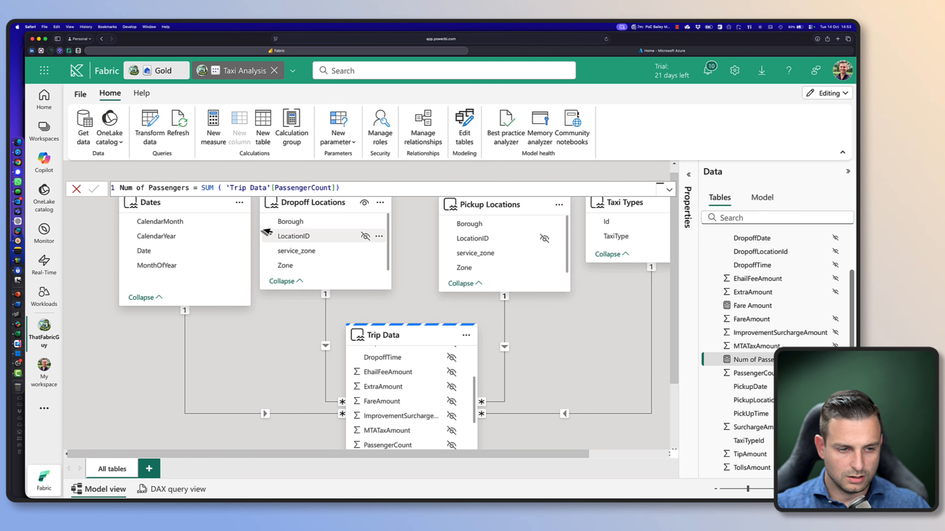
Rename the Num of Passengers measure to Passengers Count in its formula and commit the change
{"action": "left_click", "coordinate": [189, 189]}
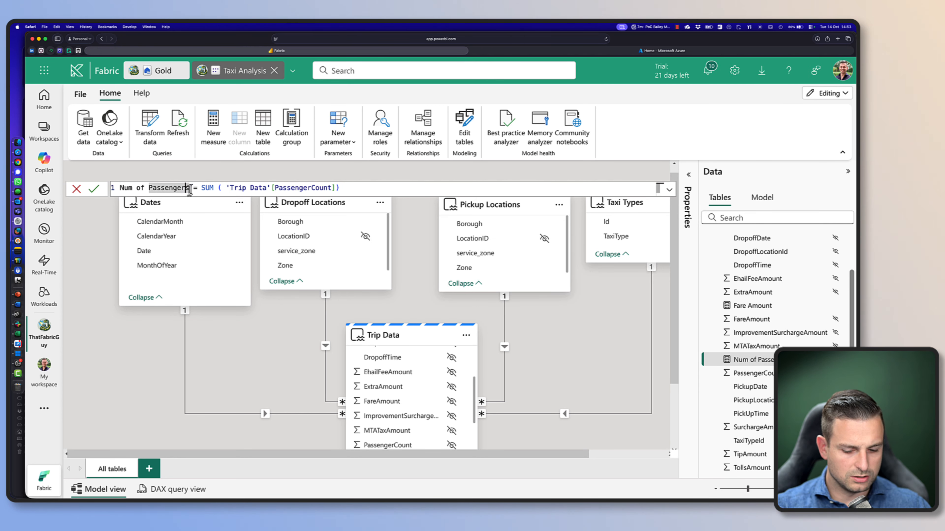
{"action": "type", "text": "Count"}
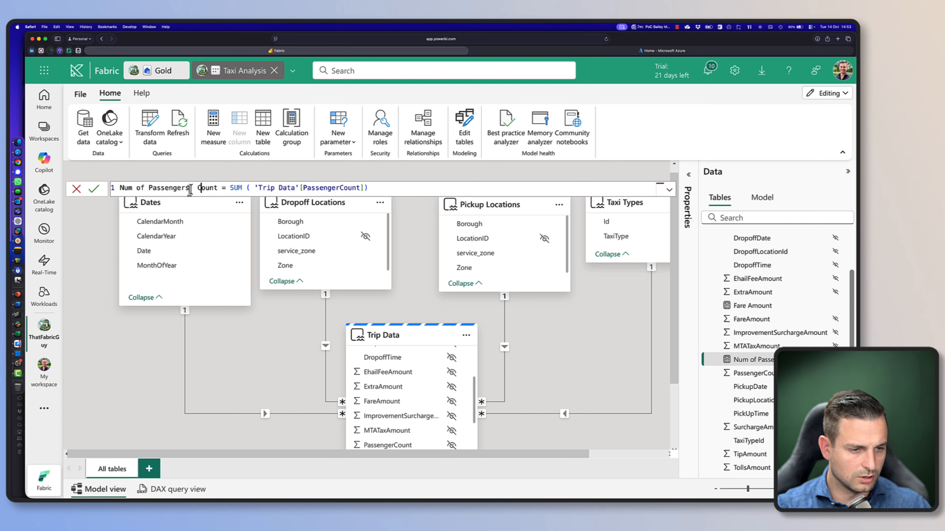
{"action": "key", "text": "BackSpace"}
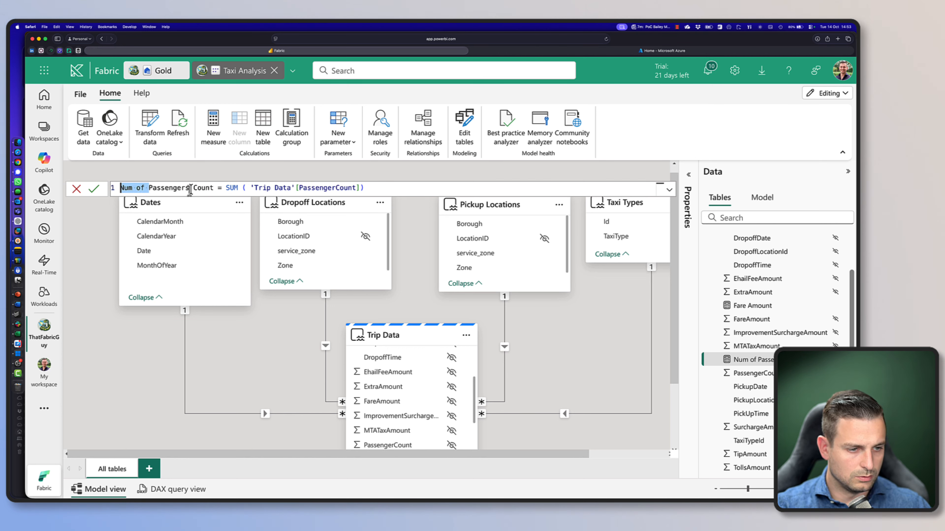
{"action": "key", "text": "BackSpace"}
{"action": "key", "text": "Return"}
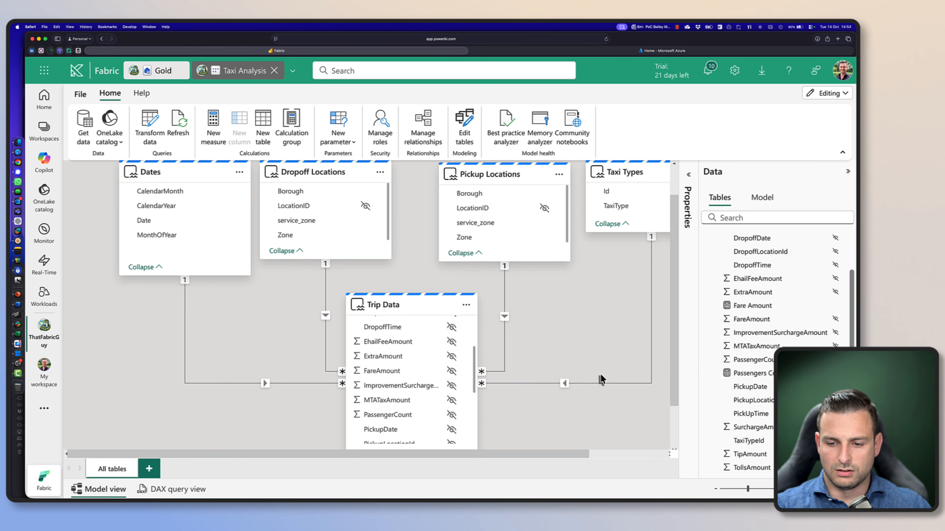
Create the Trip Data measure Passenger Miles = [Passengers Count] * [Trip Distance (miles)] and commit it
{"action": "scroll", "coordinate": [609, 364], "scroll_direction": "up", "scroll_amount": 2}
{"action": "scroll", "coordinate": [616, 348], "scroll_direction": "down", "scroll_amount": 1}
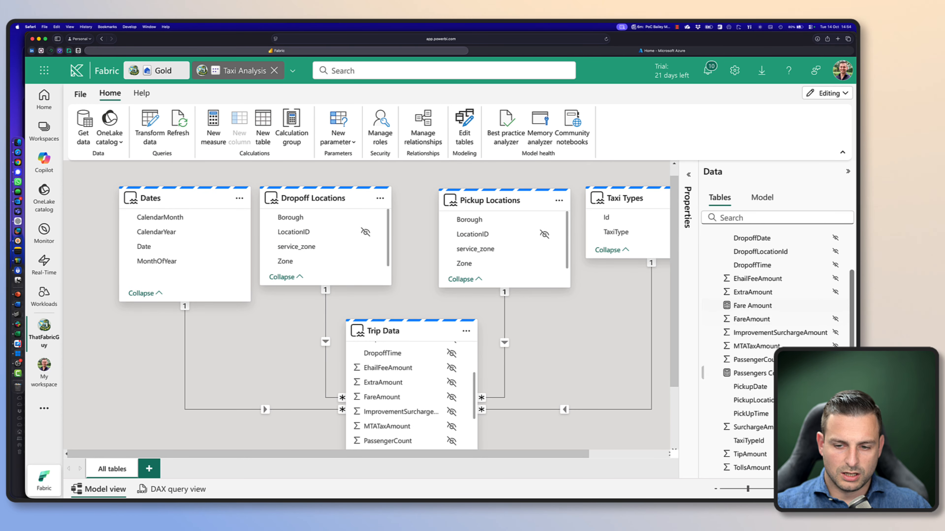
{"action": "scroll", "coordinate": [760, 283], "scroll_direction": "up", "scroll_amount": 2}
{"action": "scroll", "coordinate": [760, 275], "scroll_direction": "up", "scroll_amount": 1}
{"action": "right_click", "coordinate": [734, 236]}
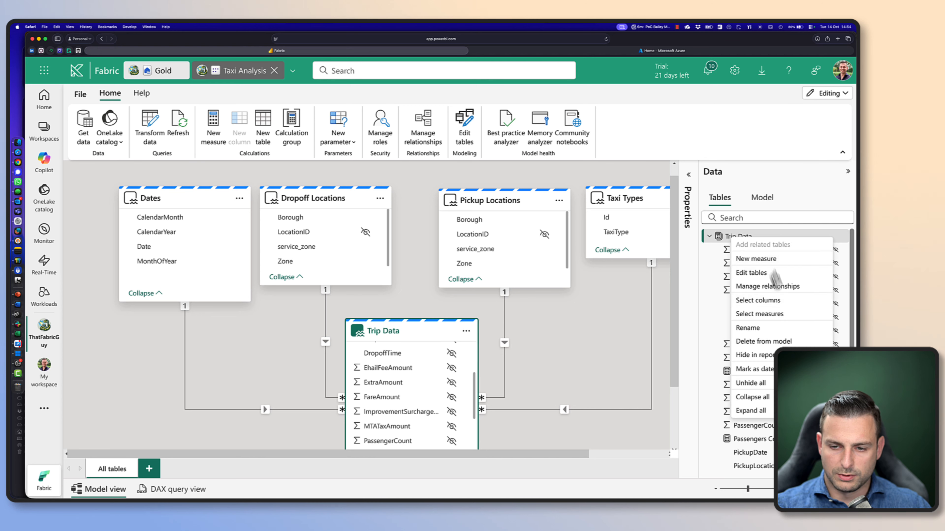
{"action": "left_click", "coordinate": [838, 269]}
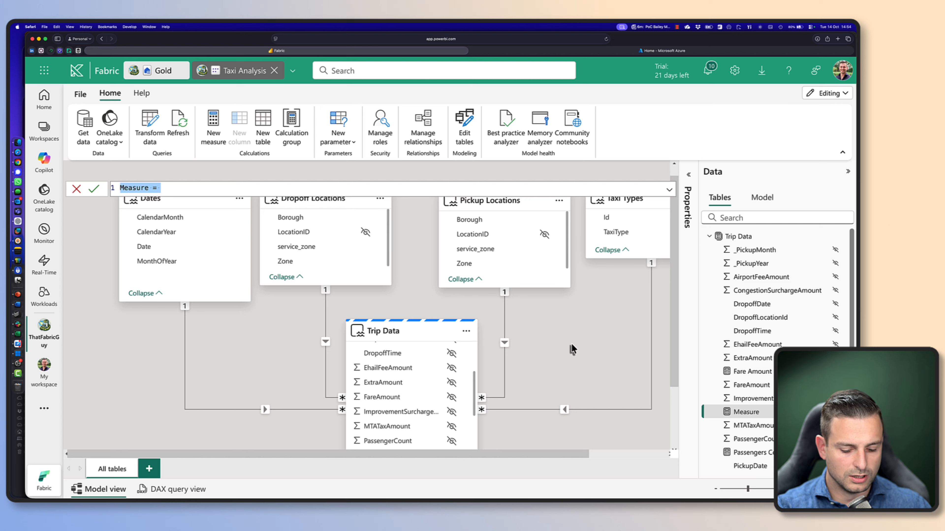
{"action": "type", "text": "Passenge"}
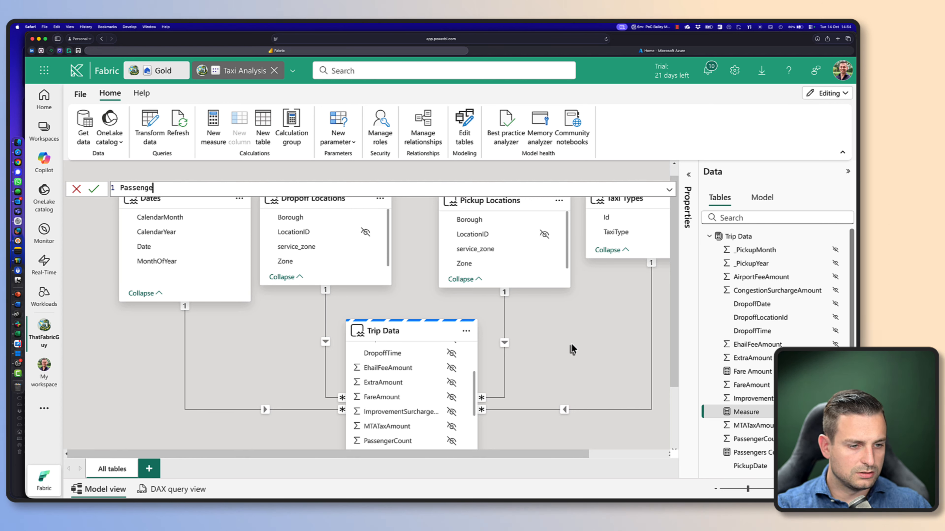
{"action": "type", "text": "r Miles = [Pas"}
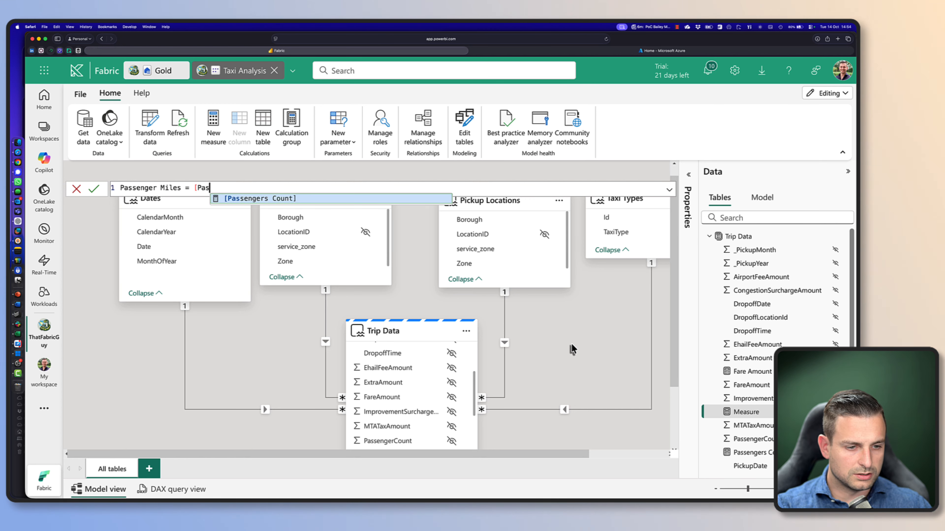
{"action": "key", "text": "Tab"}
{"action": "type", "text": "."}
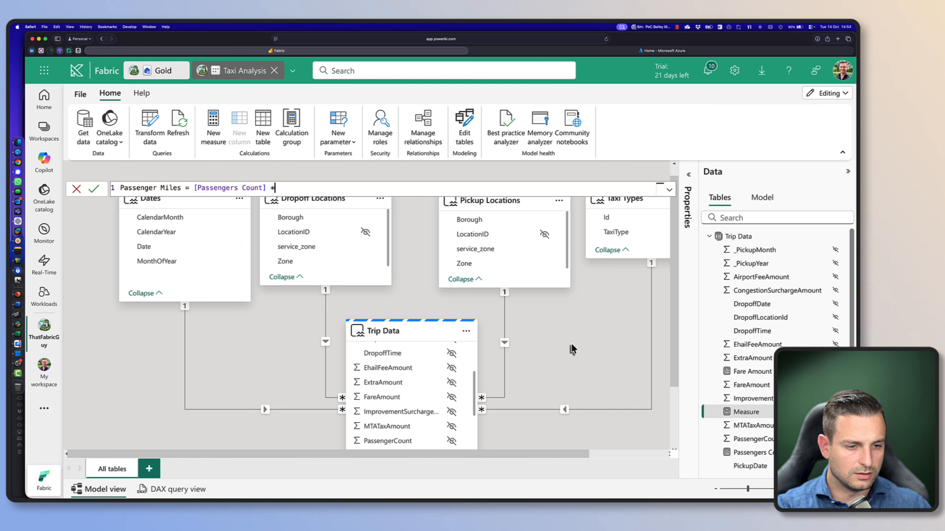
{"action": "type", "text": "[Tr"}
{"action": "key", "text": "Tab"}
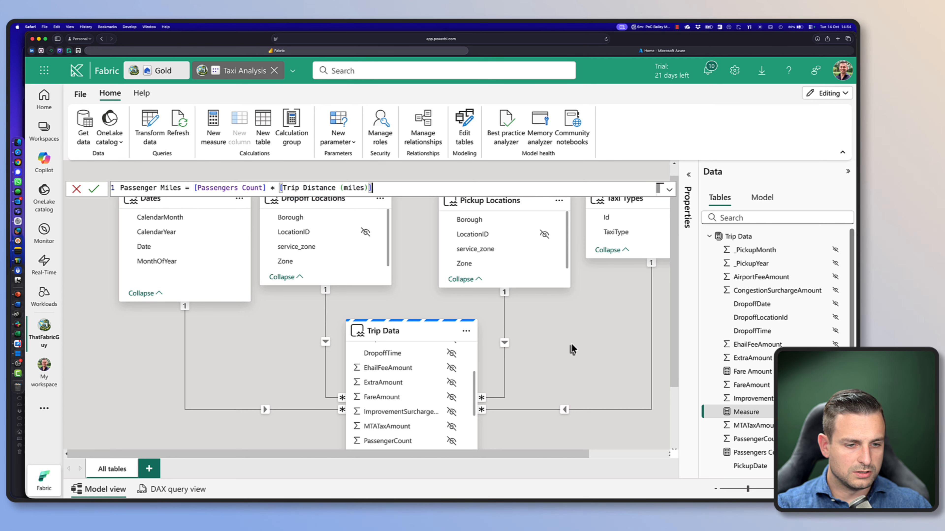
{"action": "key", "text": "Return"}
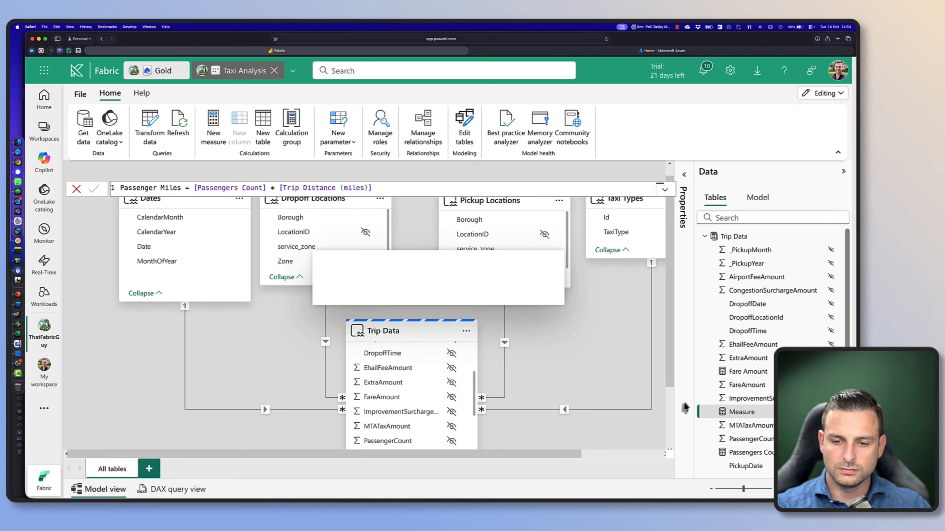
Start a new measure on the Trip Data table and name it Avg Fare per Passenger
{"action": "right_click", "coordinate": [747, 237]}
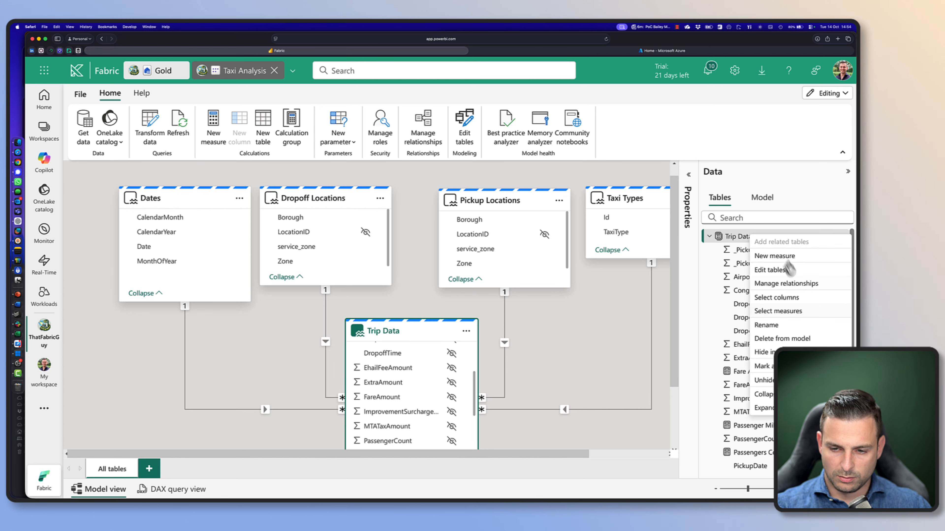
{"action": "left_click", "coordinate": [787, 259]}
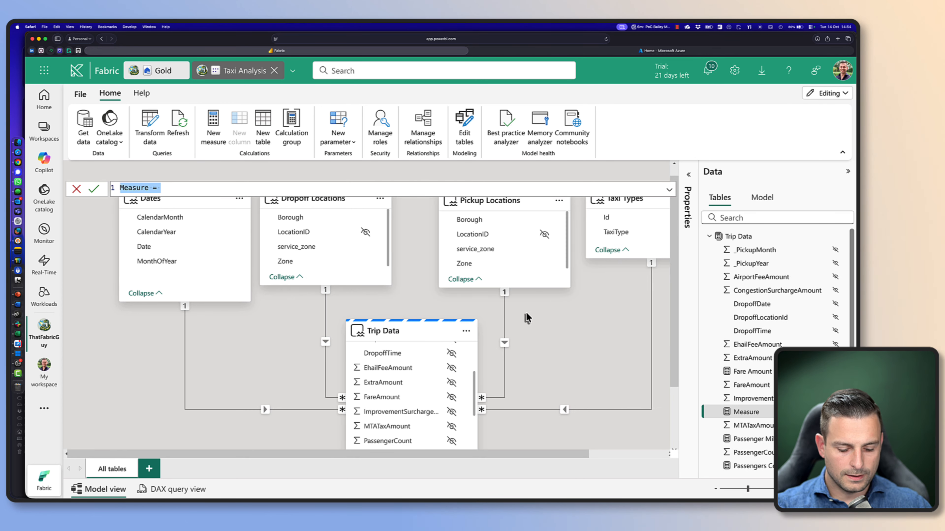
{"action": "type", "text": "Avg Fare per Pa"}
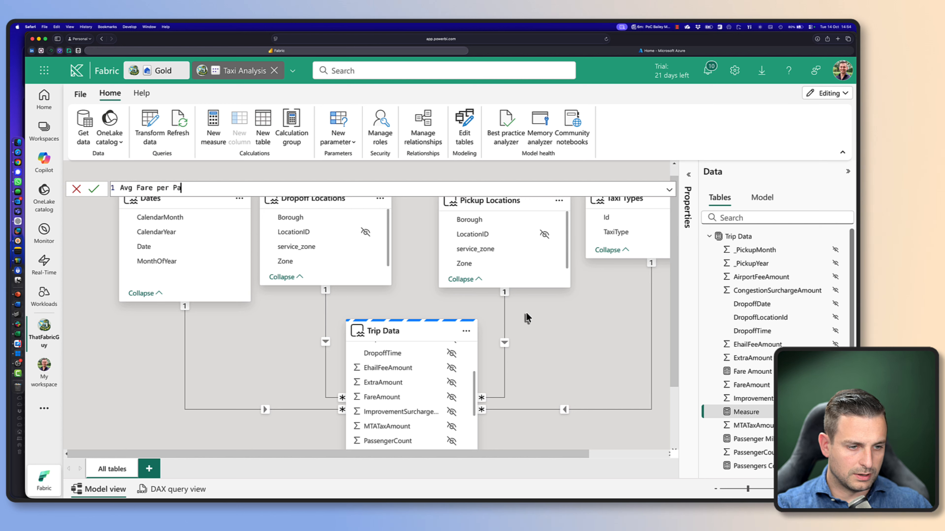
{"action": "type", "text": "ssenger= "}
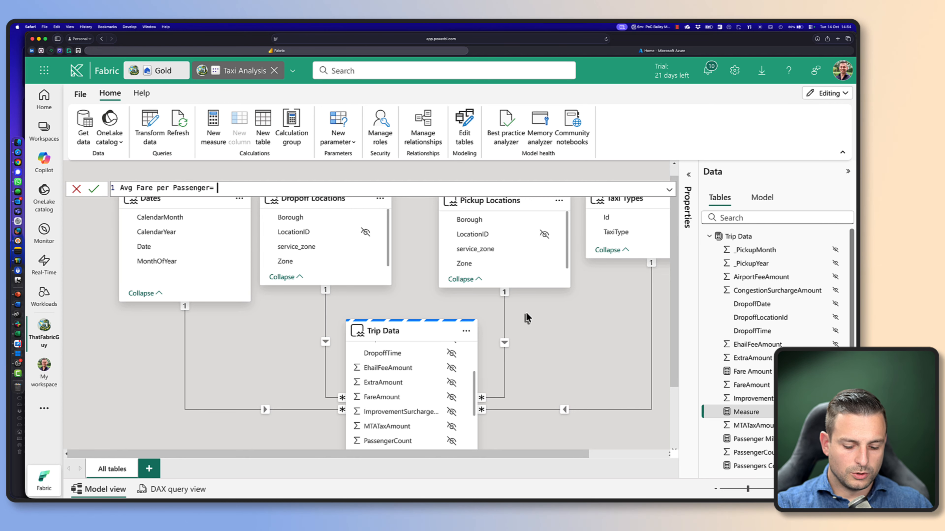
{"action": "type", "text": "["}
Define the Avg Fare per Passenger measure as DIVIDE ( [Fare Amount], [Passengers Count] )
{"action": "key", "text": "BackSpace"}
{"action": "key", "text": "BackSpace"}
{"action": "type", "text": "DIVI"}
{"action": "key", "text": "BackSpace"}
{"action": "key", "text": "BackSpace"}
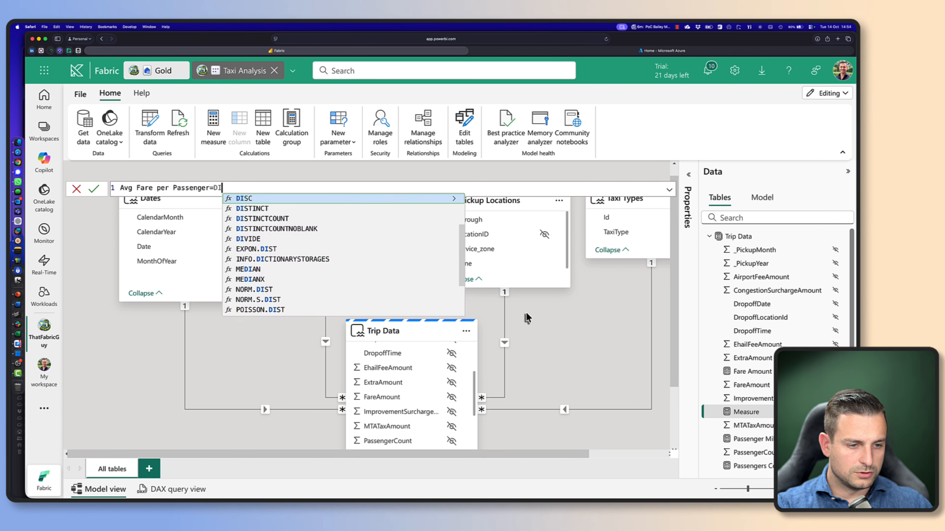
{"action": "key", "text": "BackSpace"}
{"action": "key", "text": "BackSpace"}
{"action": "type", "text": "DIVIDE ( "}
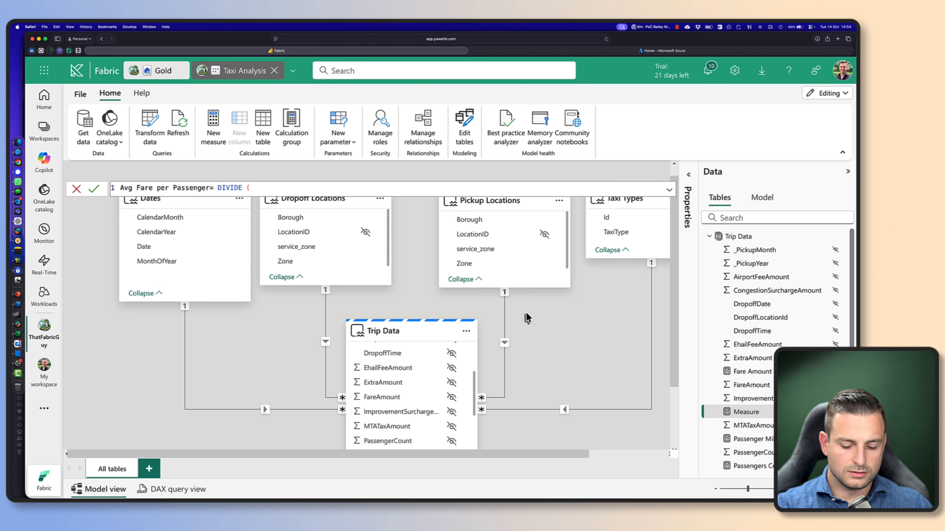
{"action": "type", "text": "[Fare Amount], "}
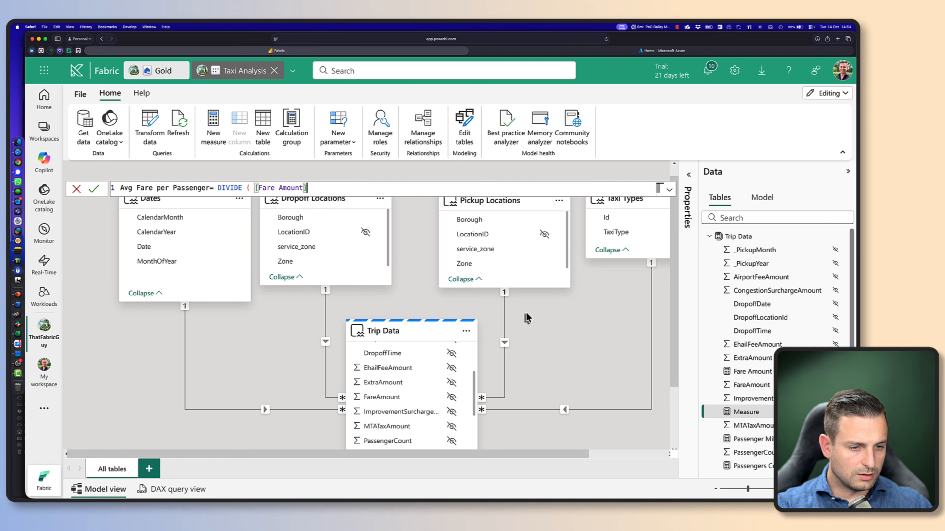
{"action": "type", "text": "[Pass"}
{"action": "key", "text": "Tab"}
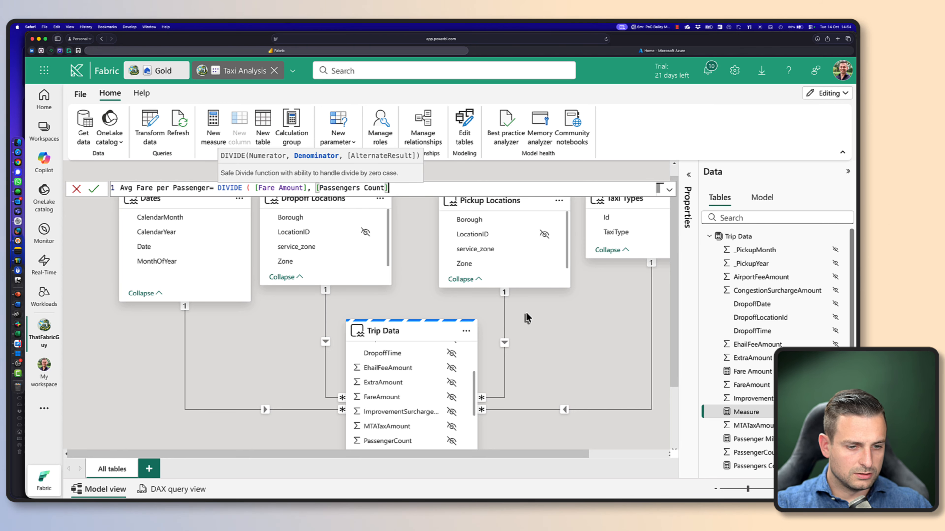
{"action": "type", "text": ")"}
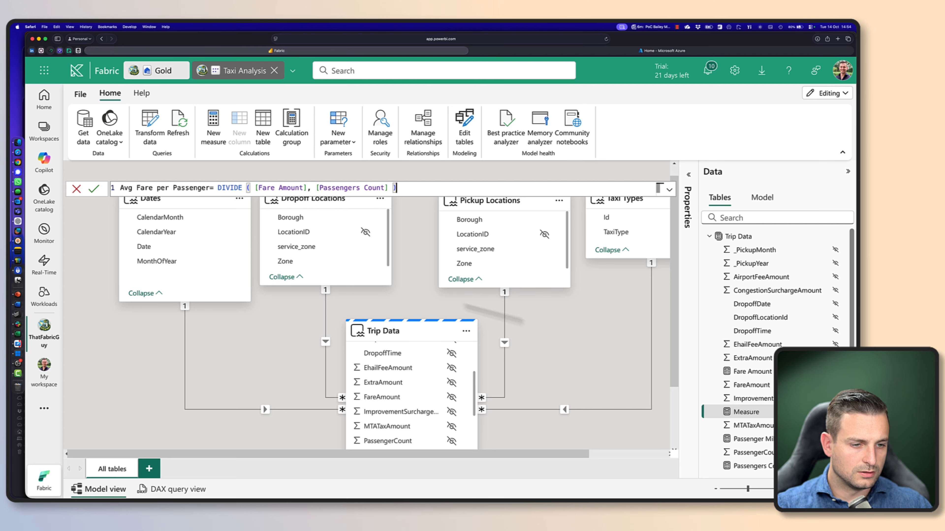
Insert a space before the equals sign in the Avg Fare per Passenger formula and commit the measure
{"action": "double_click", "coordinate": [208, 187]}
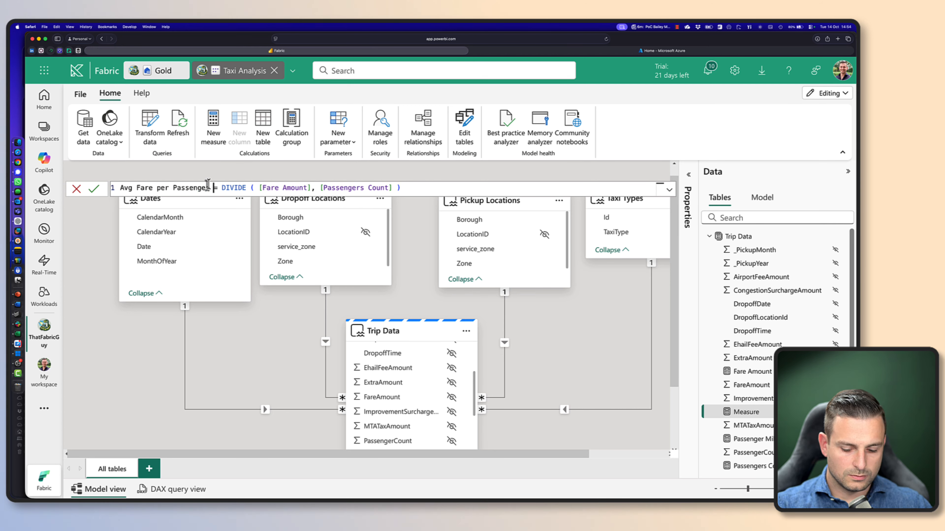
{"action": "key", "text": "Return"}
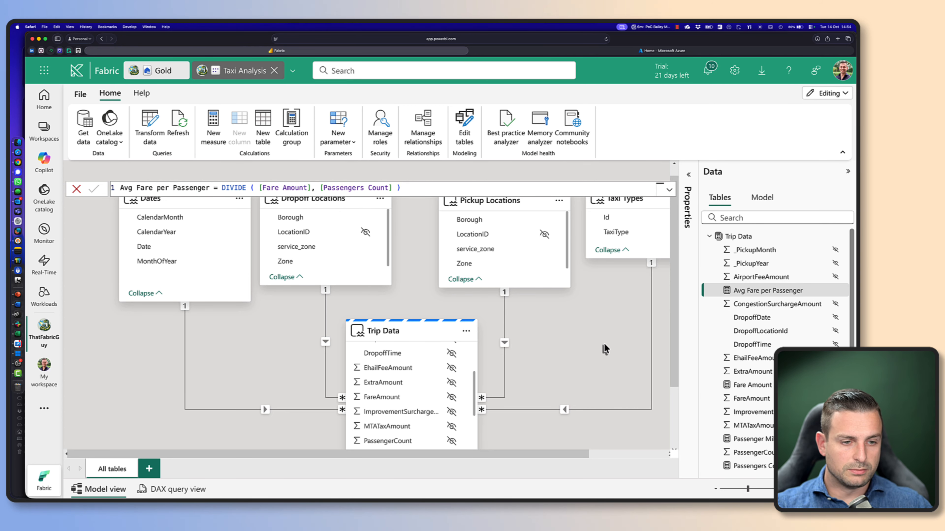
{"action": "left_click", "coordinate": [614, 348]}
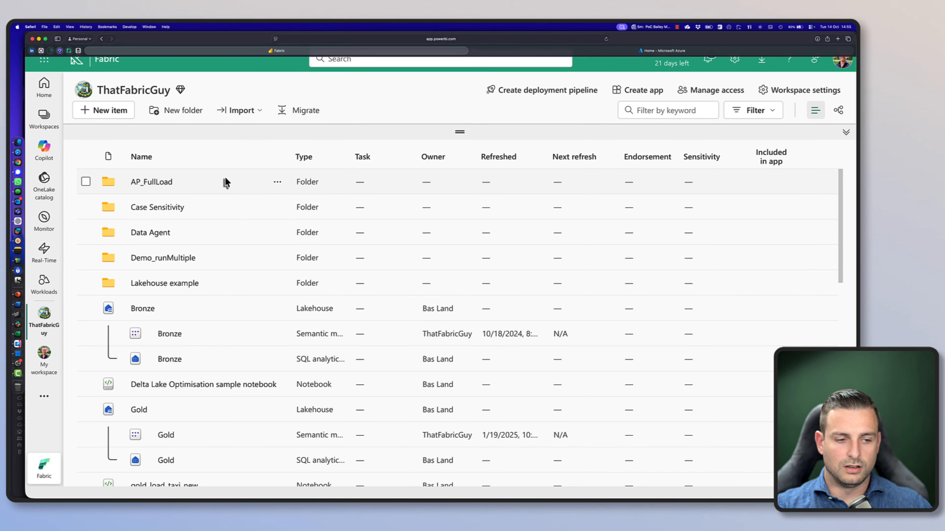
Filter the workspace item list by type so that only Semantic model items are listed
{"action": "scroll", "coordinate": [253, 441], "scroll_direction": "down", "scroll_amount": 10}
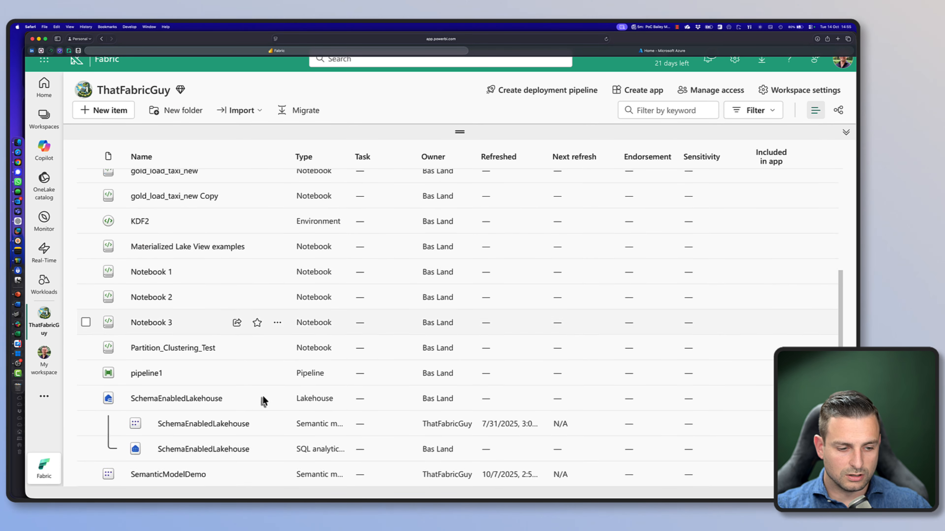
{"action": "scroll", "coordinate": [263, 398], "scroll_direction": "down", "scroll_amount": 10}
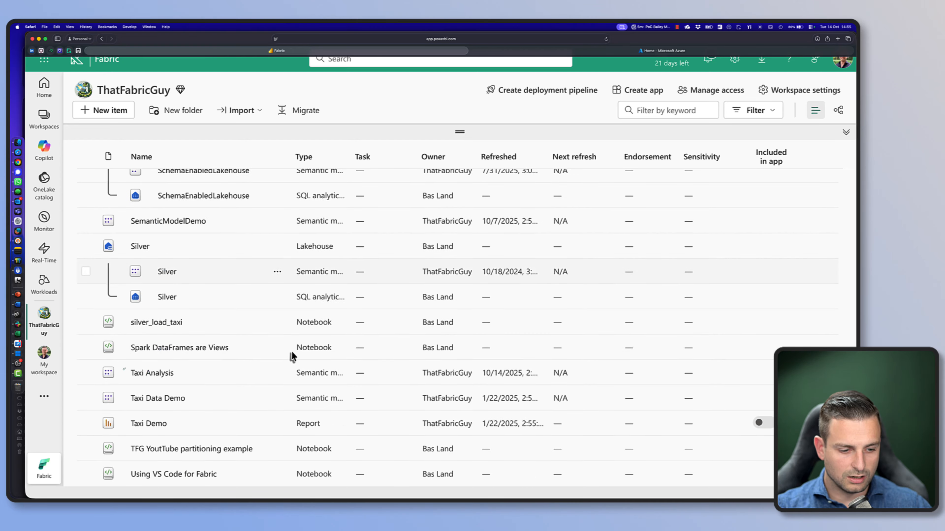
{"action": "scroll", "coordinate": [403, 407], "scroll_direction": "up", "scroll_amount": 15}
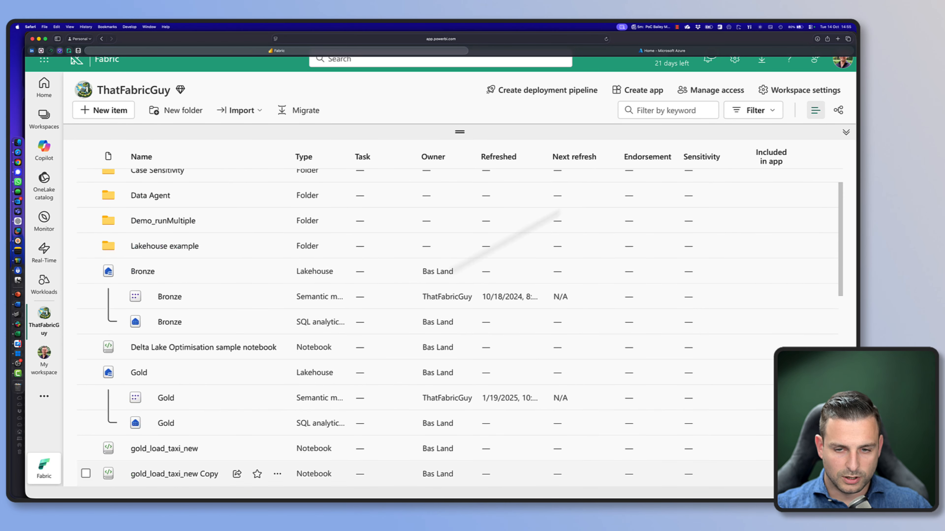
{"action": "left_click", "coordinate": [772, 111]}
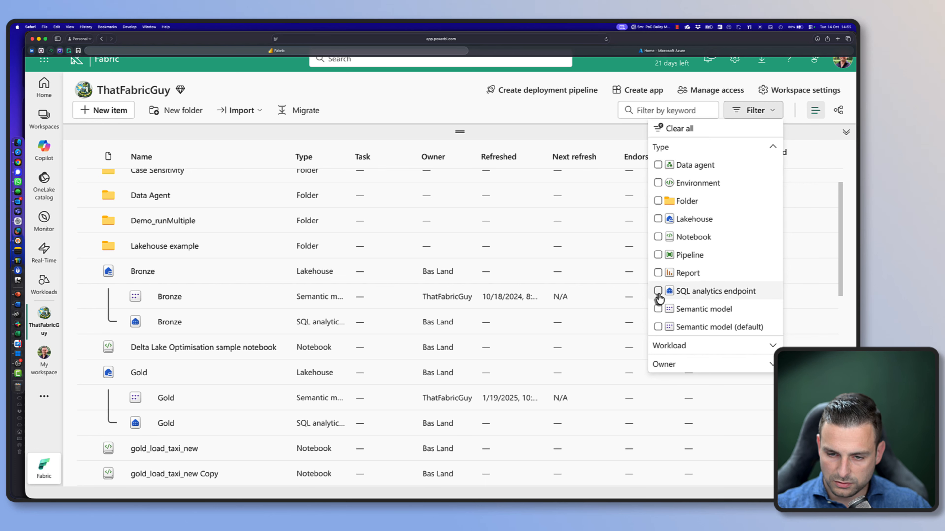
{"action": "left_click", "coordinate": [658, 309]}
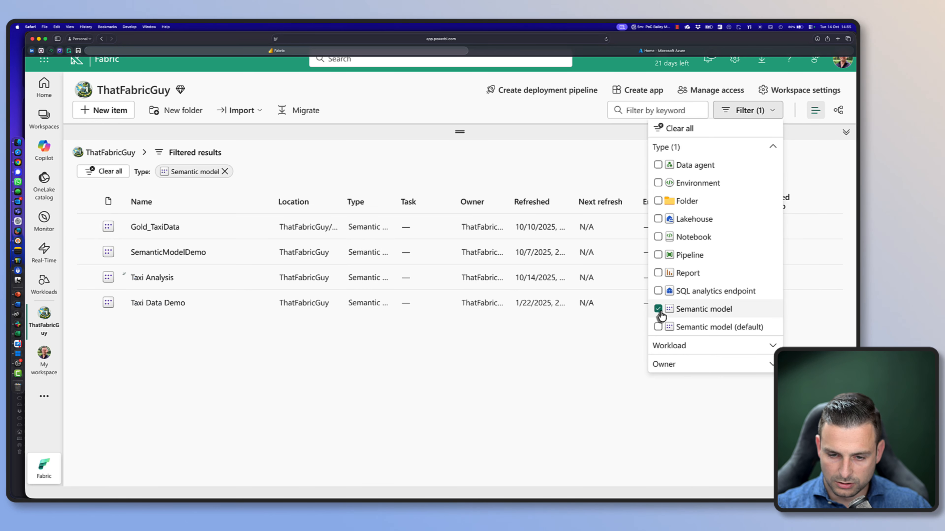
{"action": "left_click", "coordinate": [346, 389]}
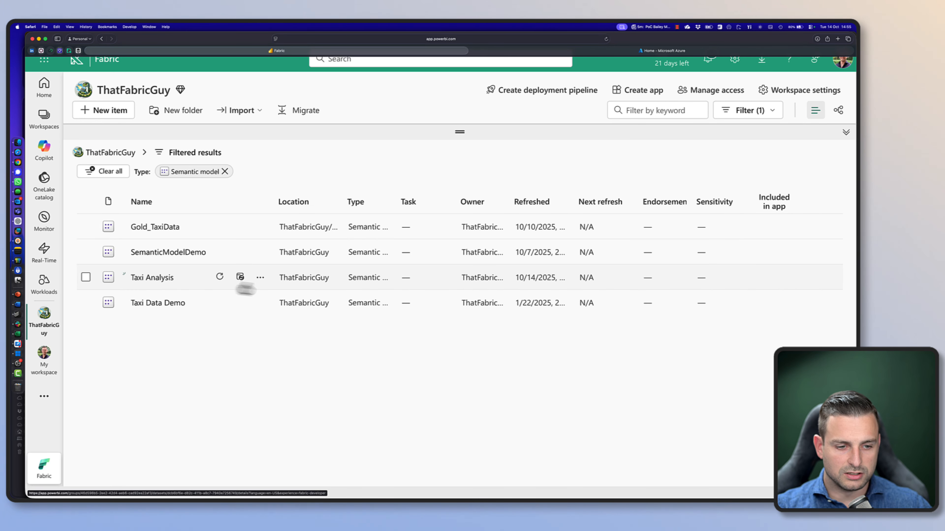
View the details of the Taxi Analysis semantic model, return to the workspace list and create a report from that model
{"action": "left_click", "coordinate": [151, 278]}
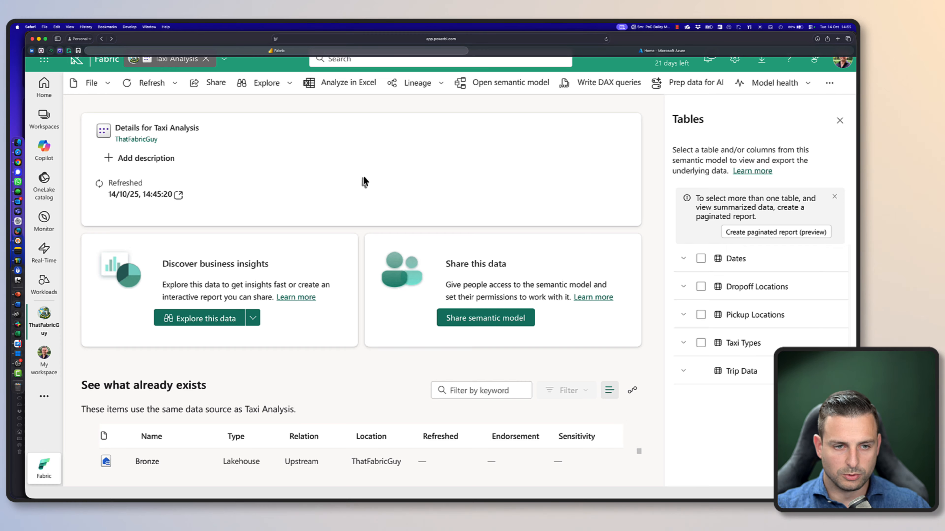
{"action": "key", "text": "super+bracketleft"}
{"action": "left_click", "coordinate": [260, 279]}
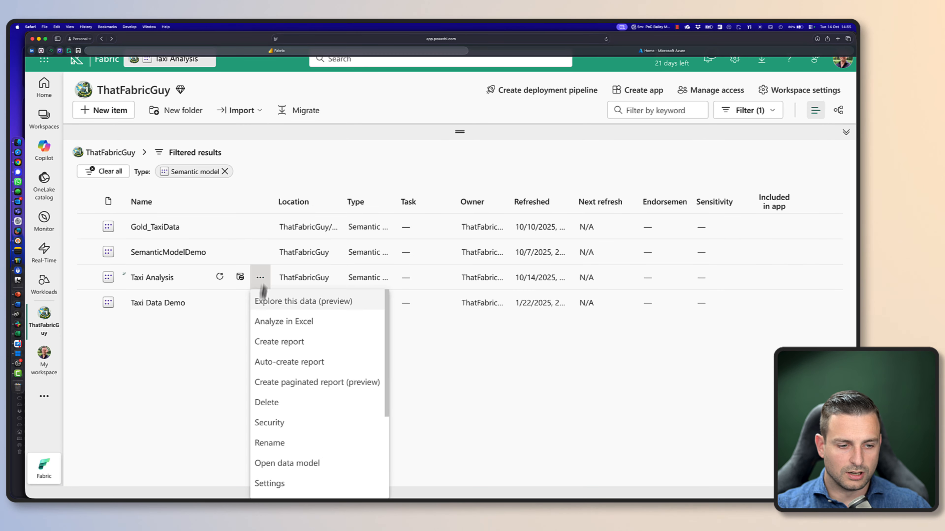
{"action": "left_click", "coordinate": [267, 348]}
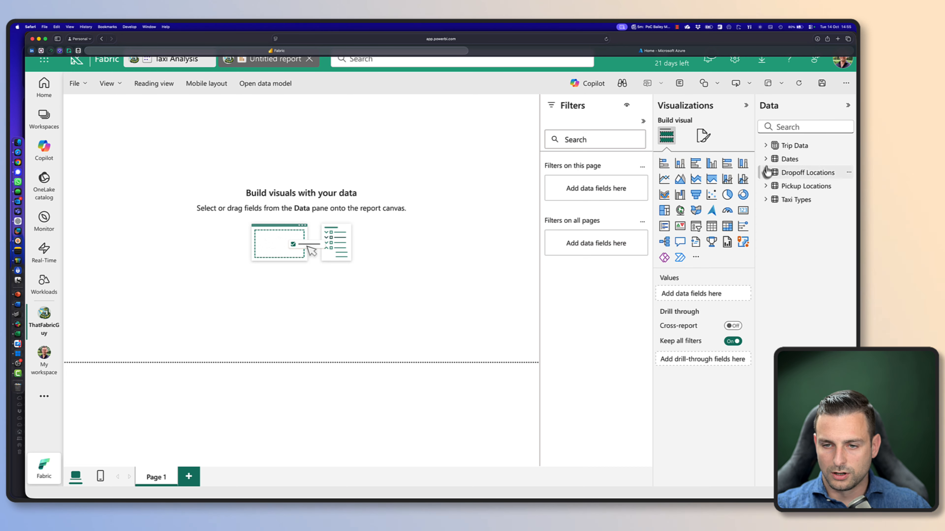
Add an empty clustered column chart to Page 1 of the report and expand the fields of the Dates table
{"action": "left_click", "coordinate": [744, 178]}
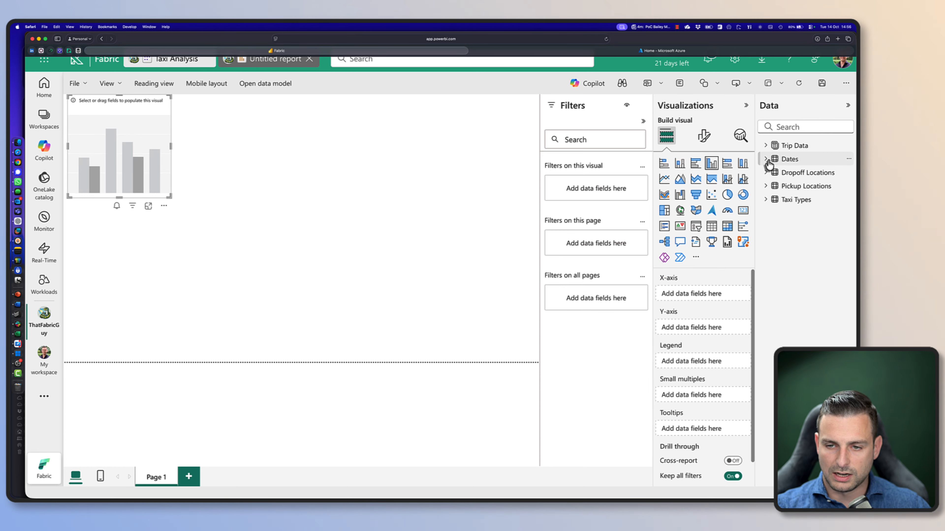
{"action": "left_click", "coordinate": [788, 159]}
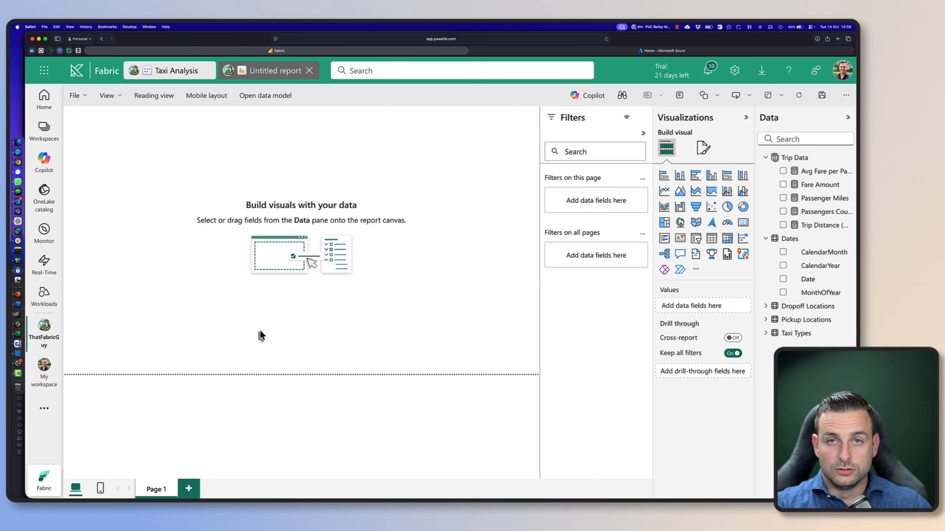